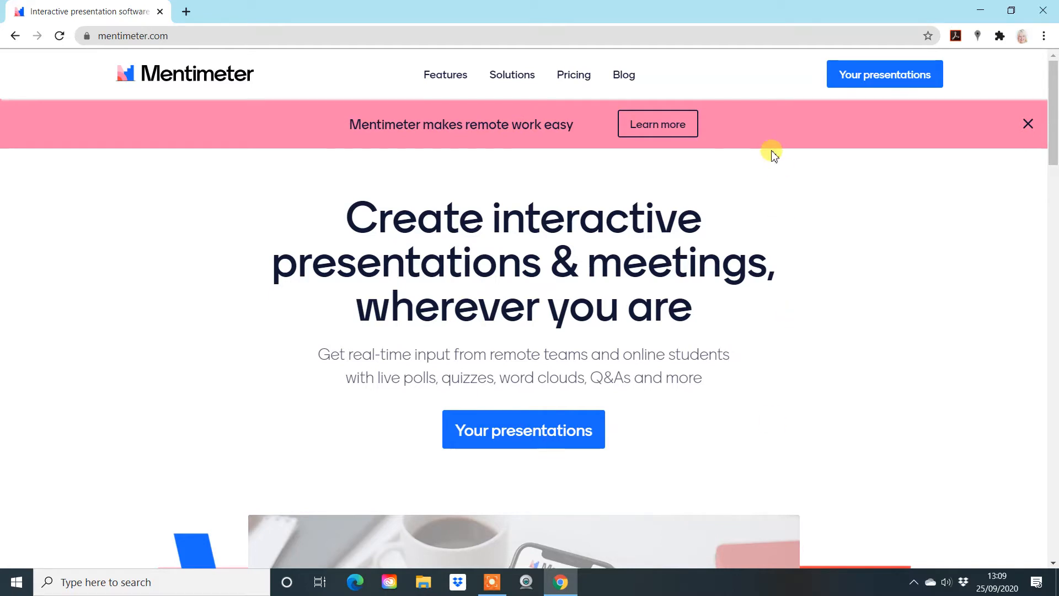
# Open the pricing page and examine the Free, Basic and Pro plans.
pyautogui.click(569, 77)
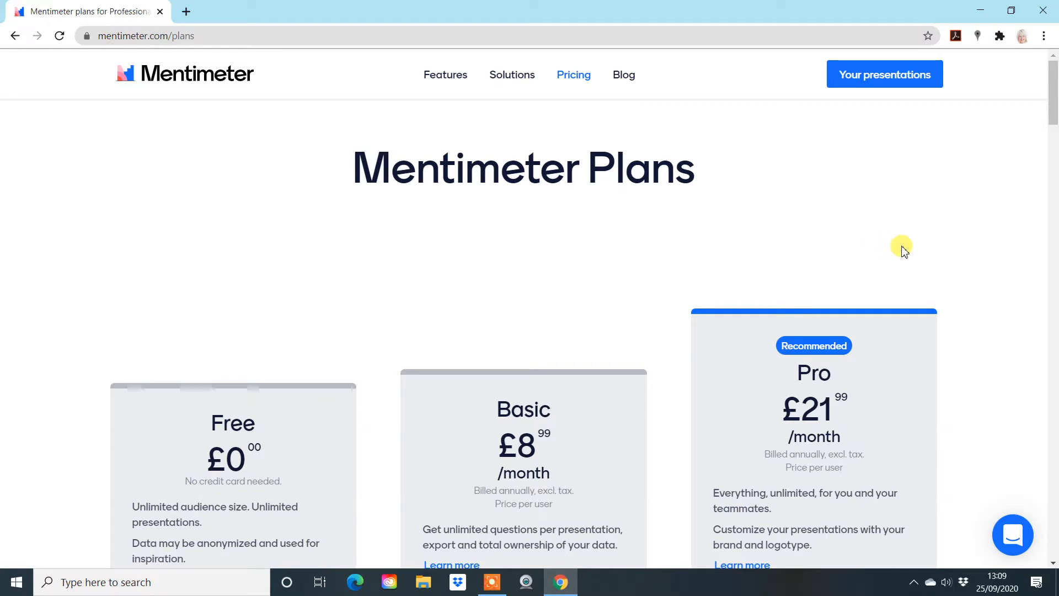
pyautogui.scroll(-2, 988, 237)
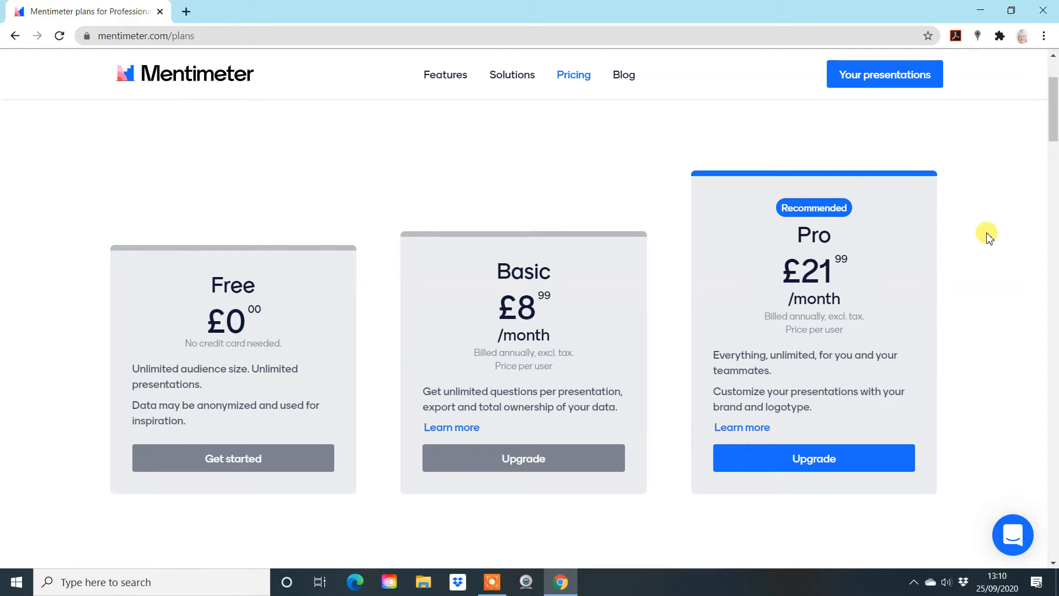
# Open the Inspiration templates from your presentations and look through the Business and Teachers & students categories.
pyautogui.click(910, 76)
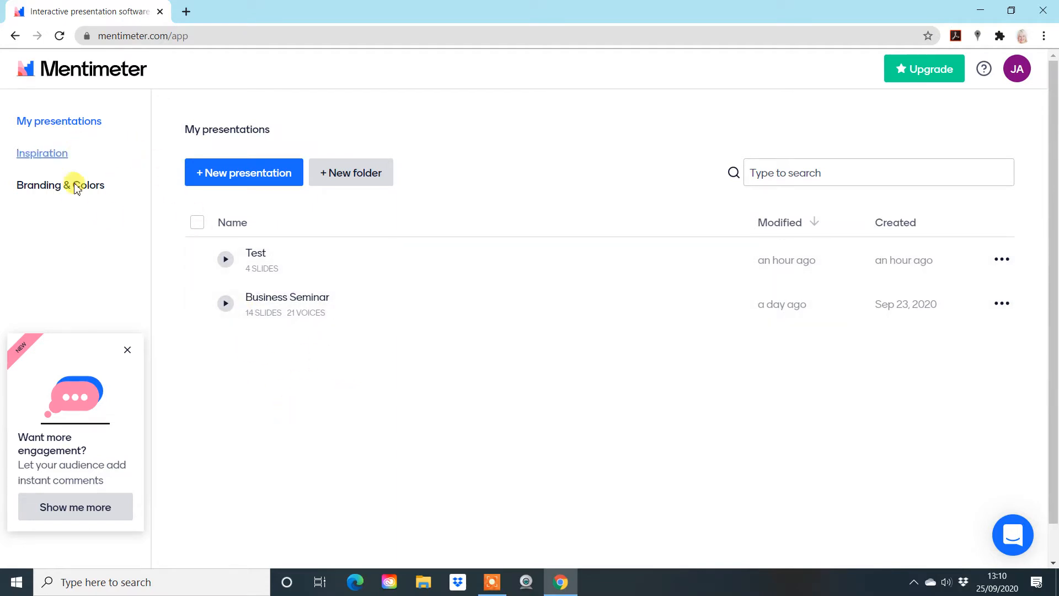
pyautogui.click(53, 156)
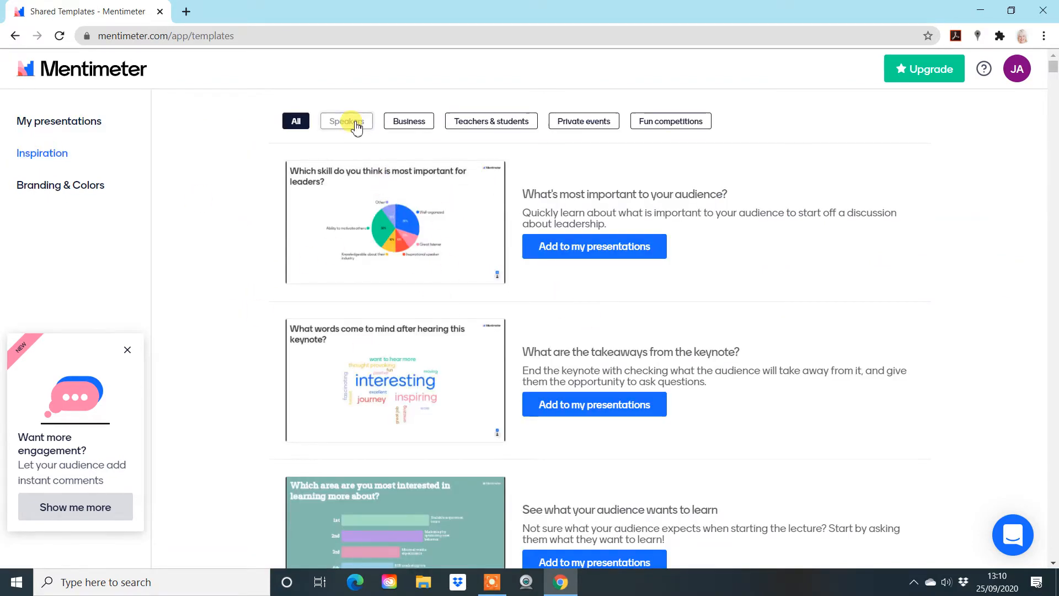
pyautogui.click(402, 122)
pyautogui.click(451, 123)
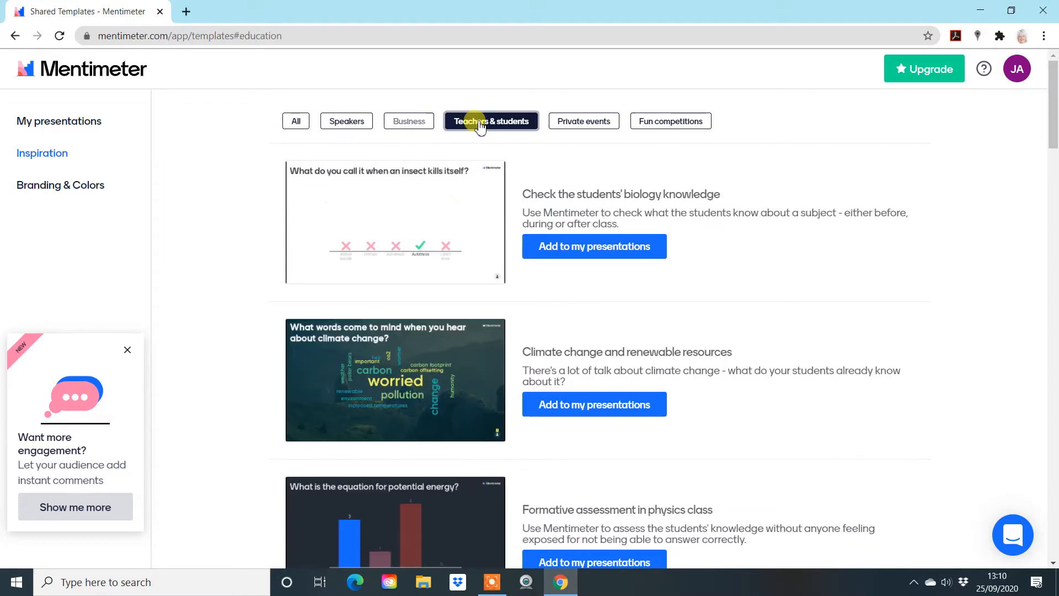
# Filter the templates to Speakers and add "Manage your audience's expectations" to your presentations.
pyautogui.click(359, 129)
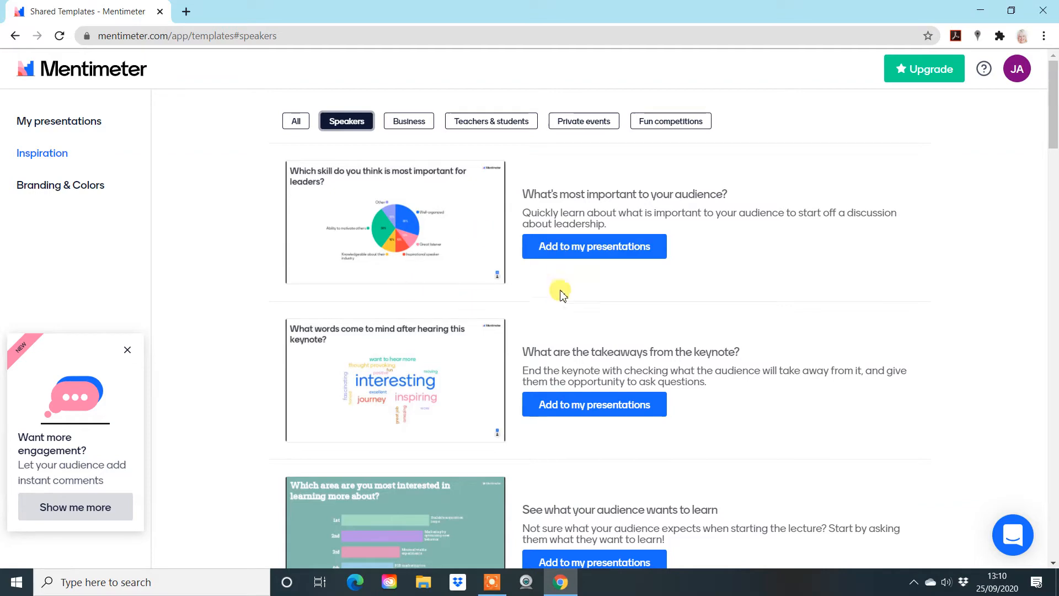
pyautogui.scroll(-6, 830, 394)
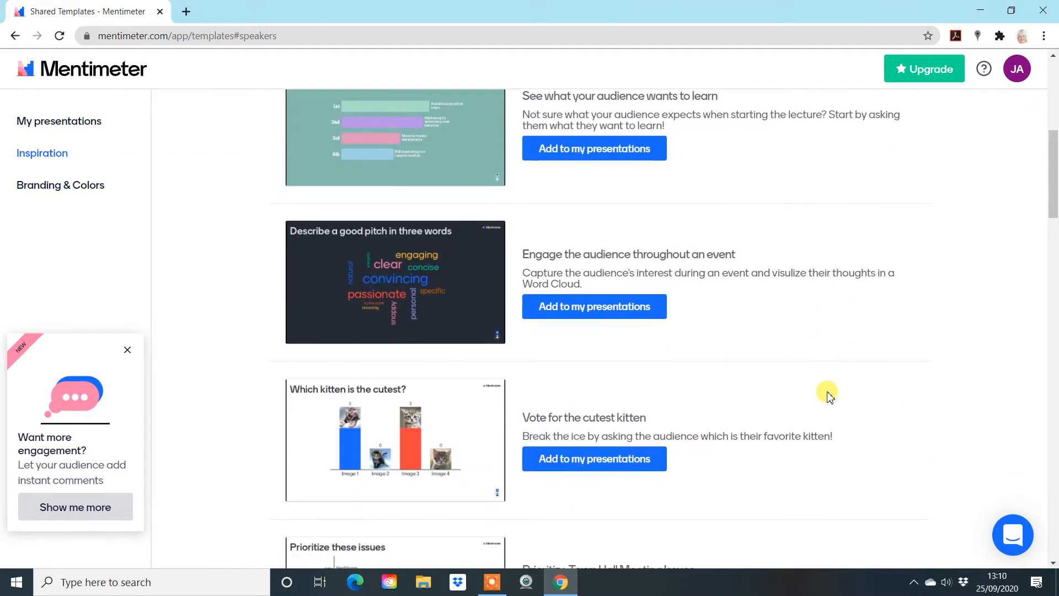
pyautogui.scroll(-2, 830, 394)
pyautogui.scroll(-3, 830, 394)
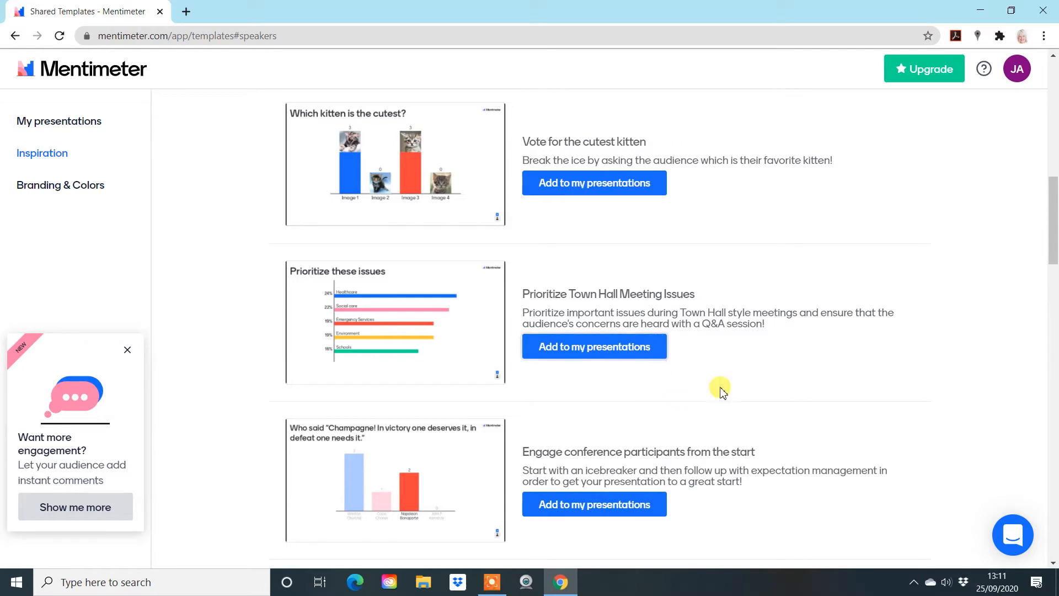
pyautogui.scroll(-5, 846, 428)
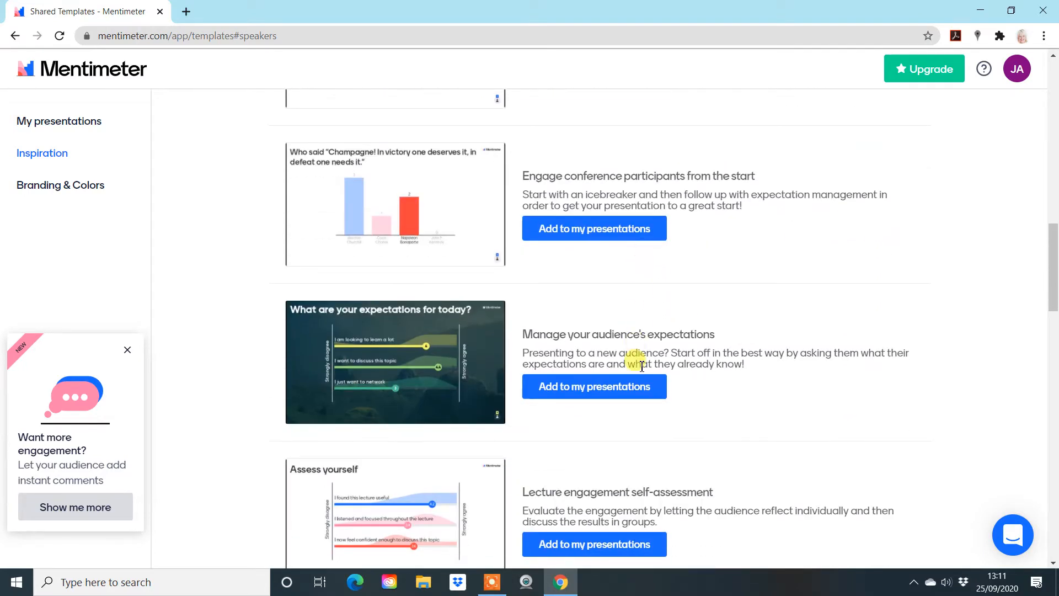
pyautogui.scroll(-3, 662, 353)
pyautogui.click(598, 248)
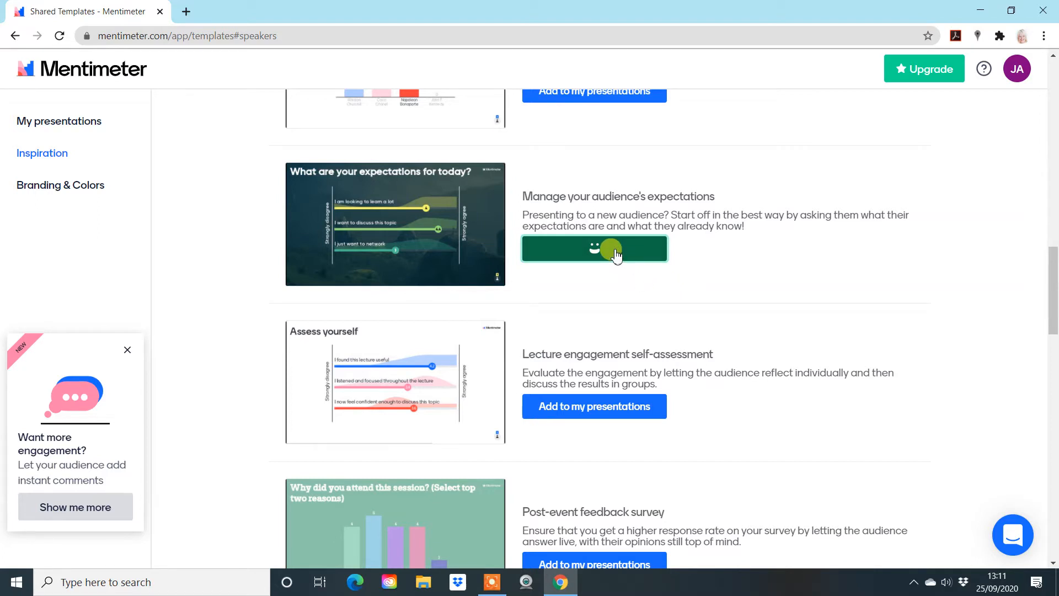
# View "Manage expectations and check previous knowledge" in the editor and return to the presentations list.
pyautogui.click(83, 122)
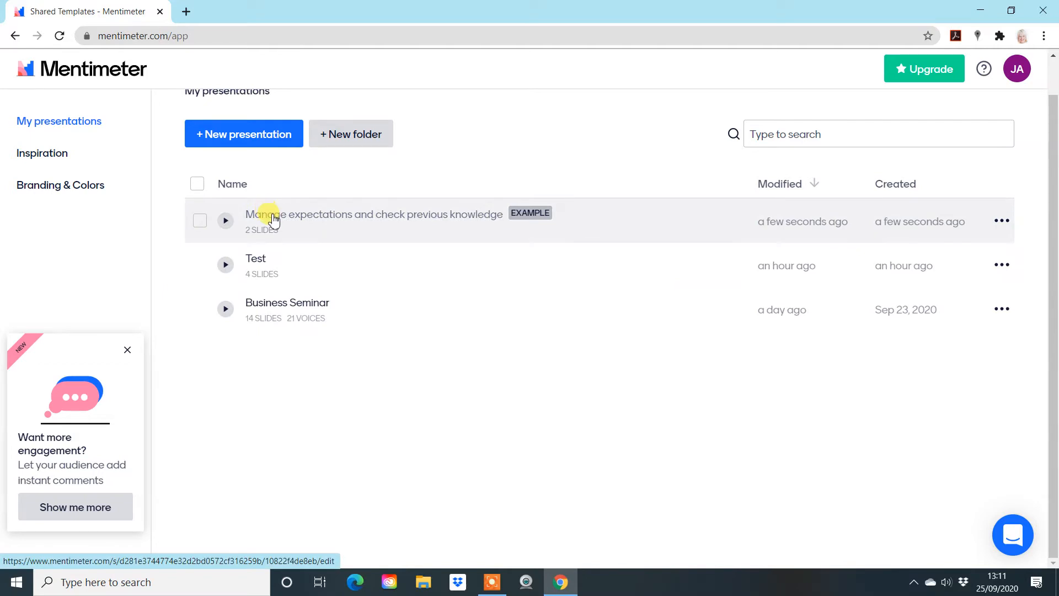
pyautogui.click(274, 220)
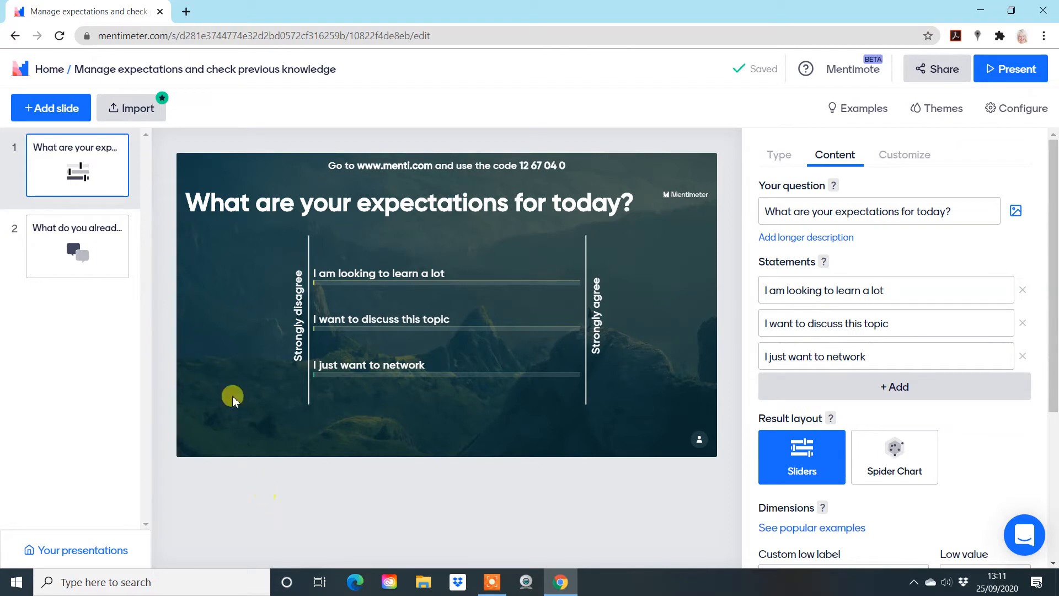
pyautogui.click(42, 71)
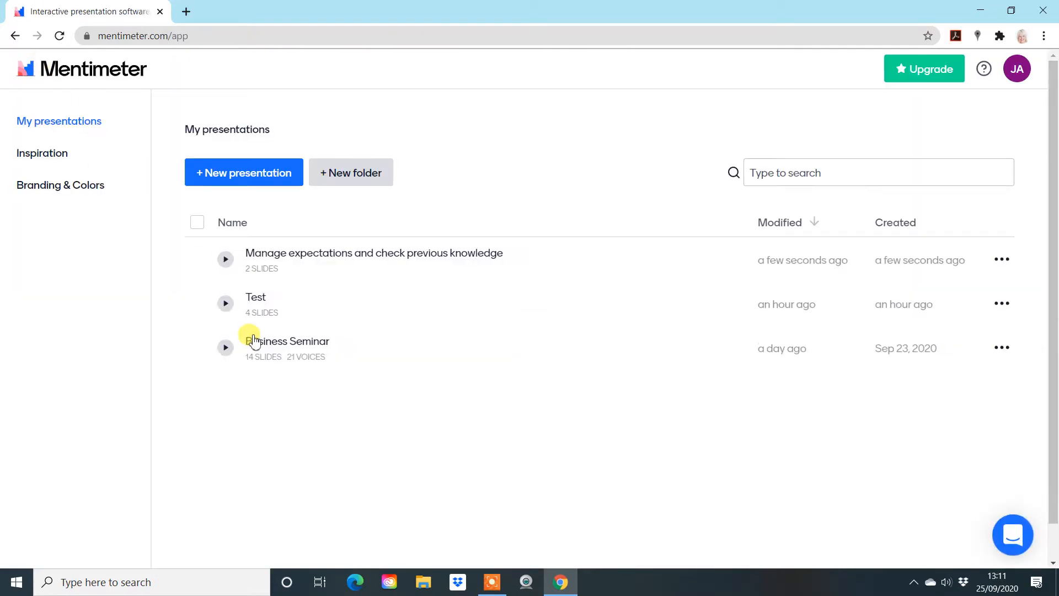
# Delete the "Manage expectations and check previous knowledge" presentation.
pyautogui.click(1003, 260)
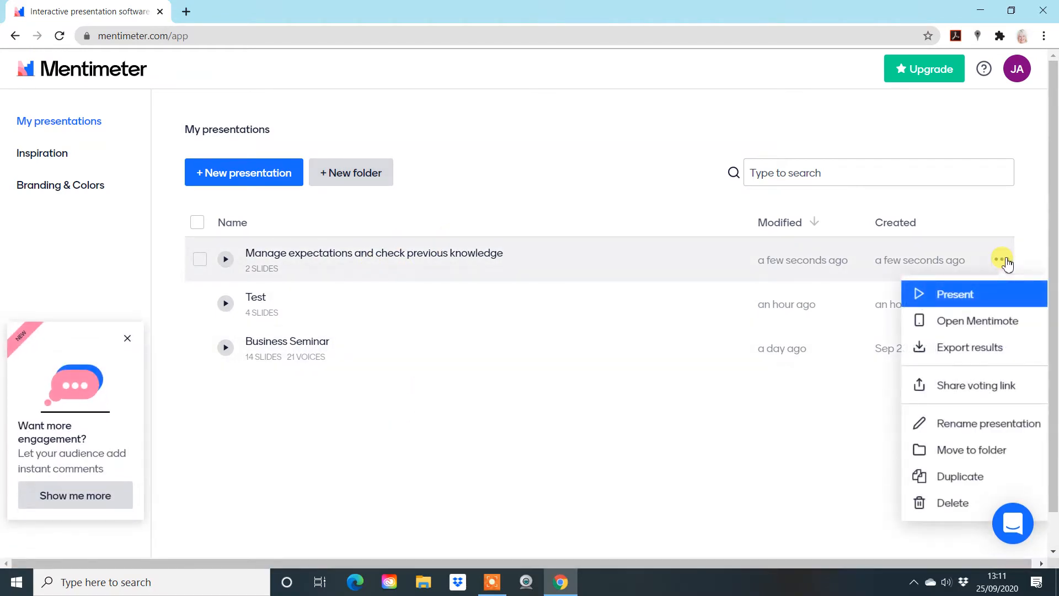
pyautogui.click(946, 502)
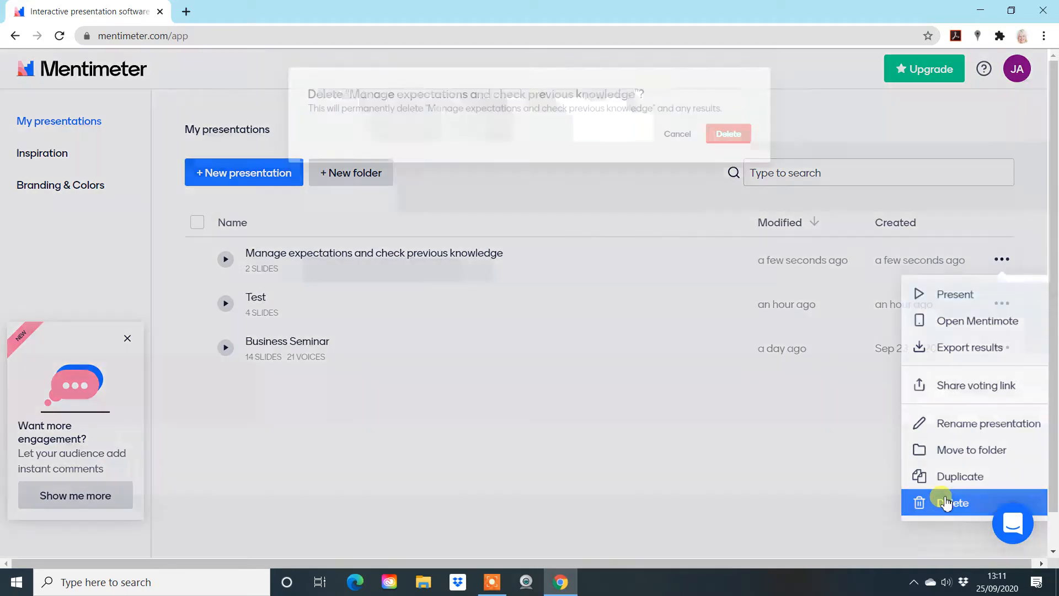
pyautogui.click(731, 134)
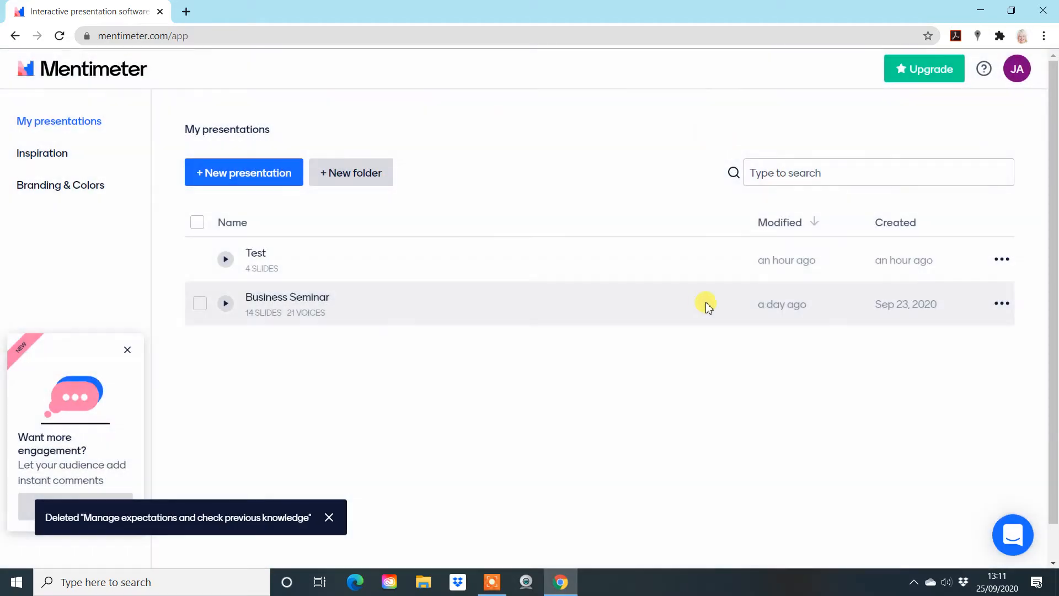
# Open the results export page of the Business Seminar presentation and examine its export options and slide screenshots.
pyautogui.click(1003, 304)
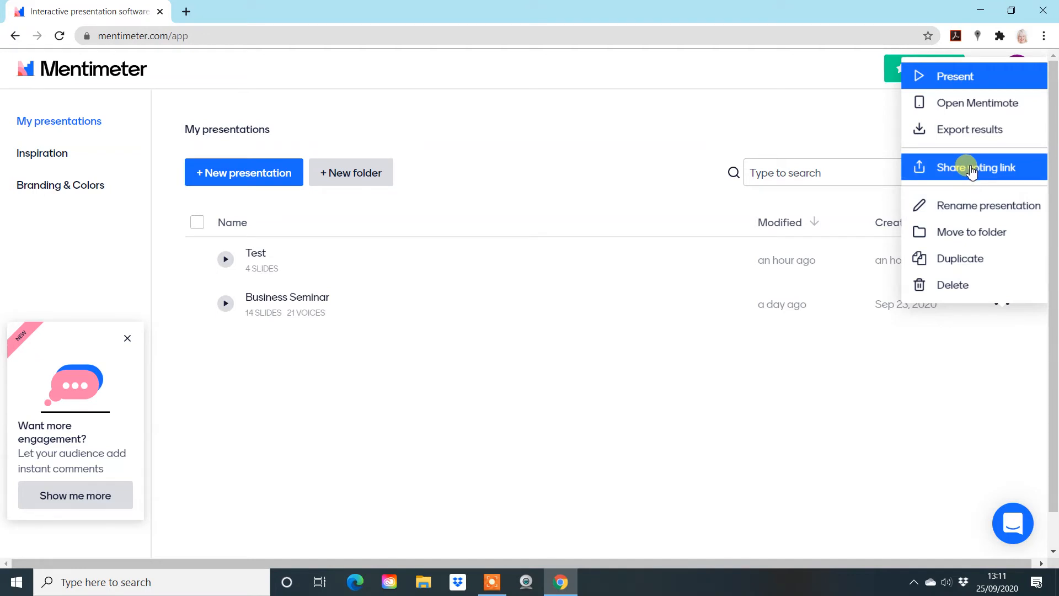
pyautogui.click(985, 136)
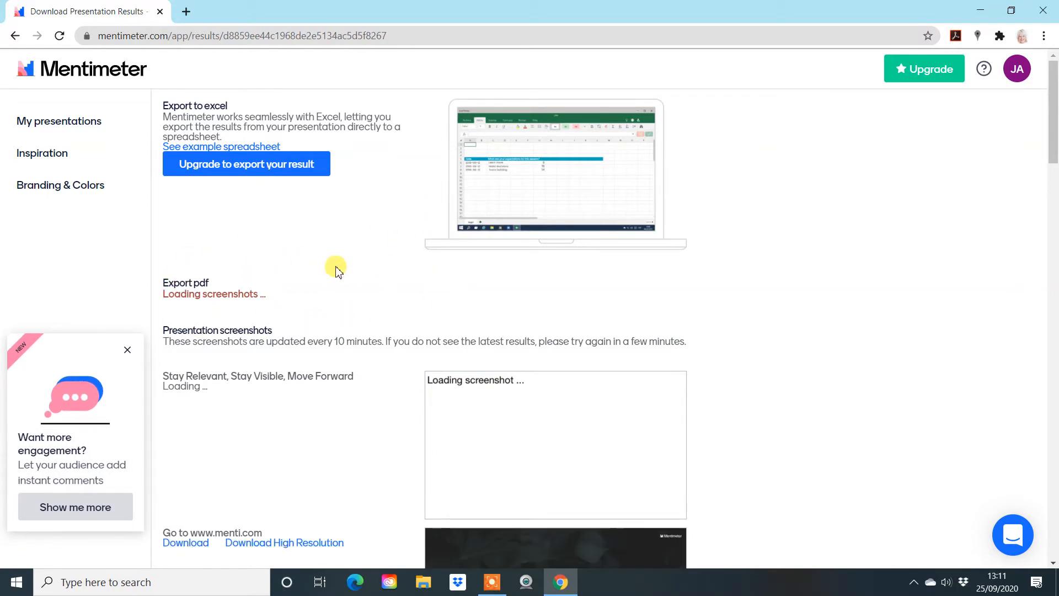
pyautogui.scroll(-12, 351, 301)
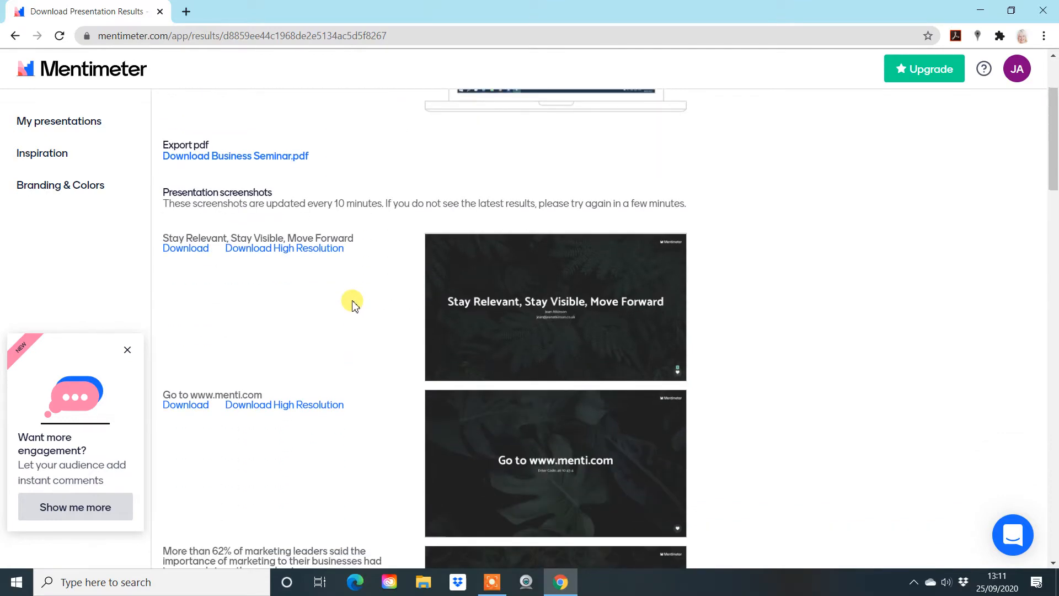
pyautogui.scroll(-6, 352, 304)
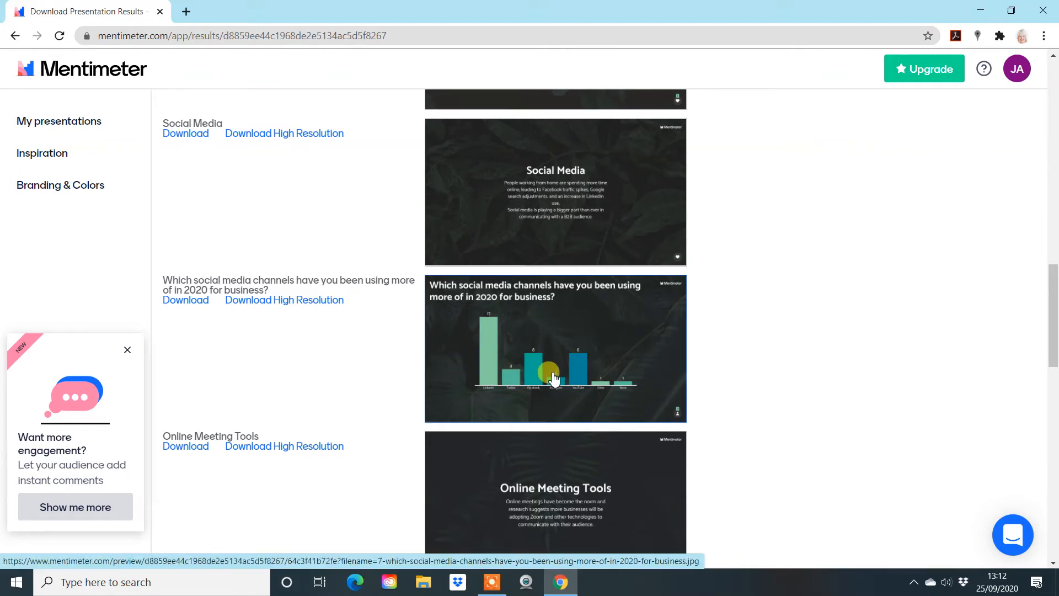
pyautogui.scroll(-15, 554, 379)
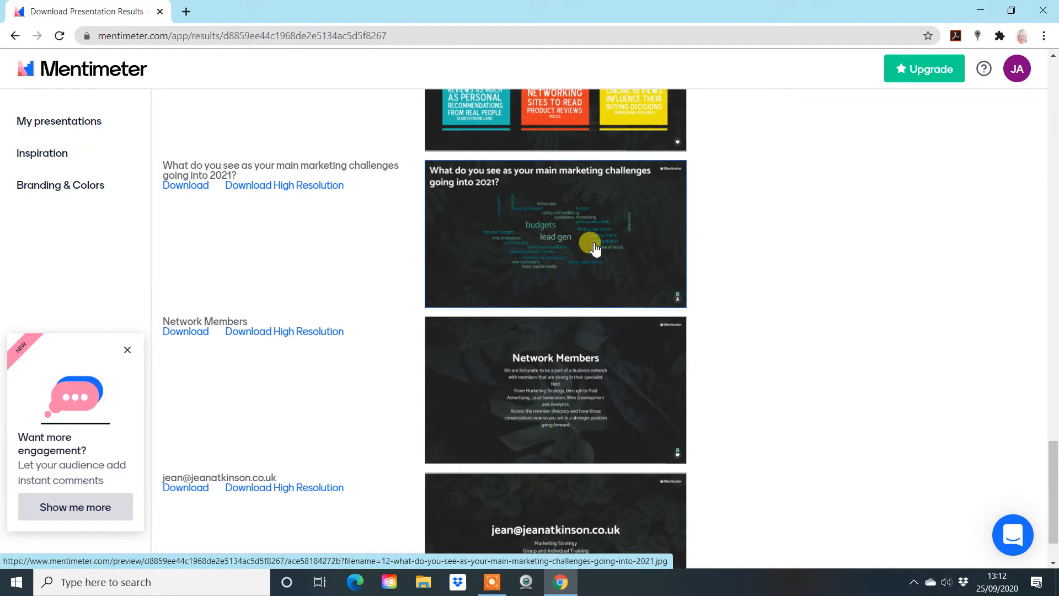
pyautogui.scroll(20, 595, 249)
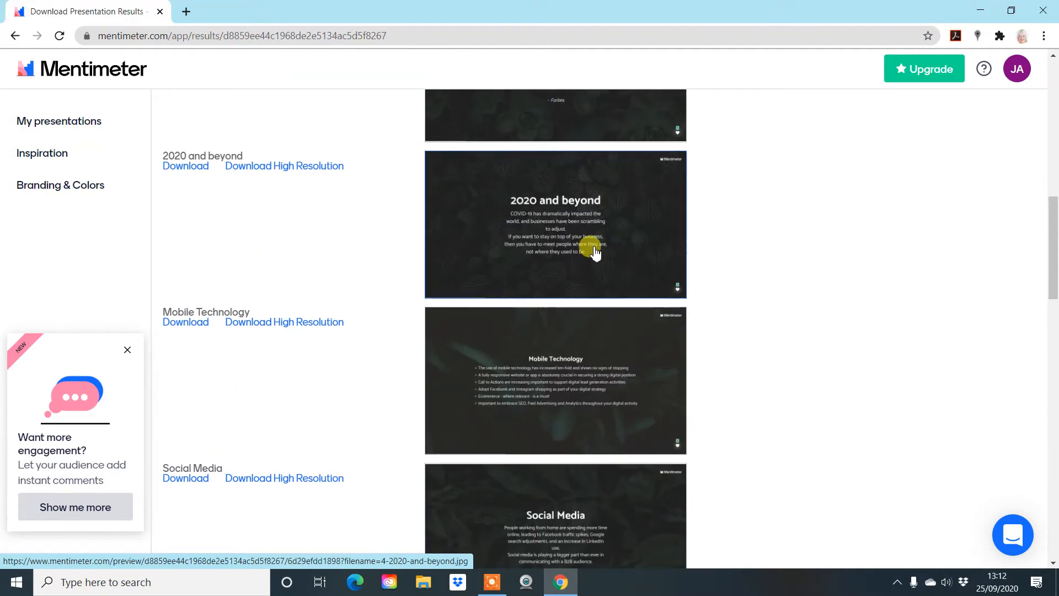
pyautogui.scroll(10, 595, 249)
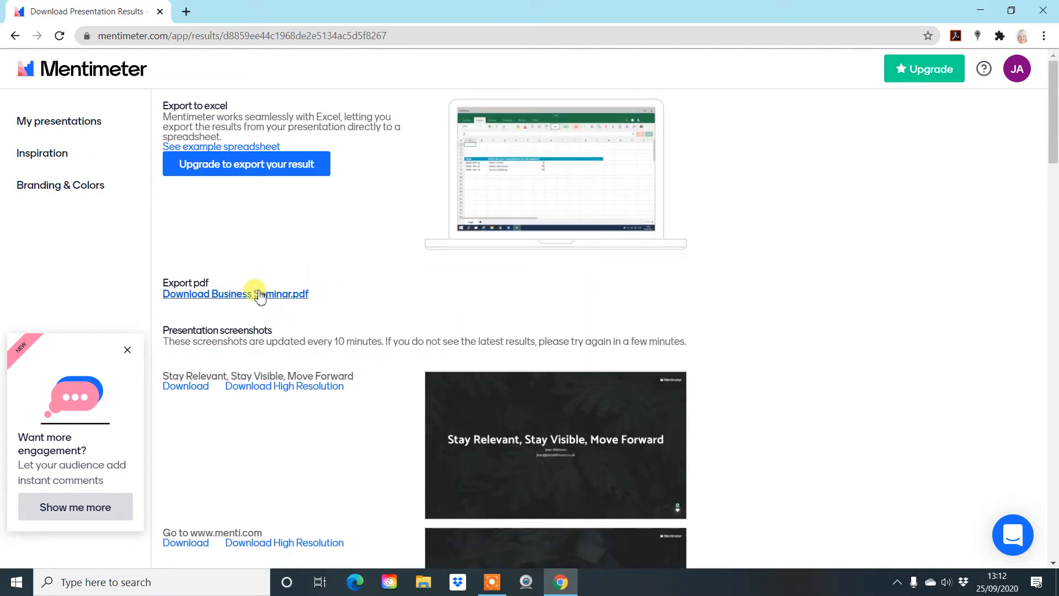
# Download the results as Business Seminar.pdf and close the PDF's browser tab.
pyautogui.click(255, 297)
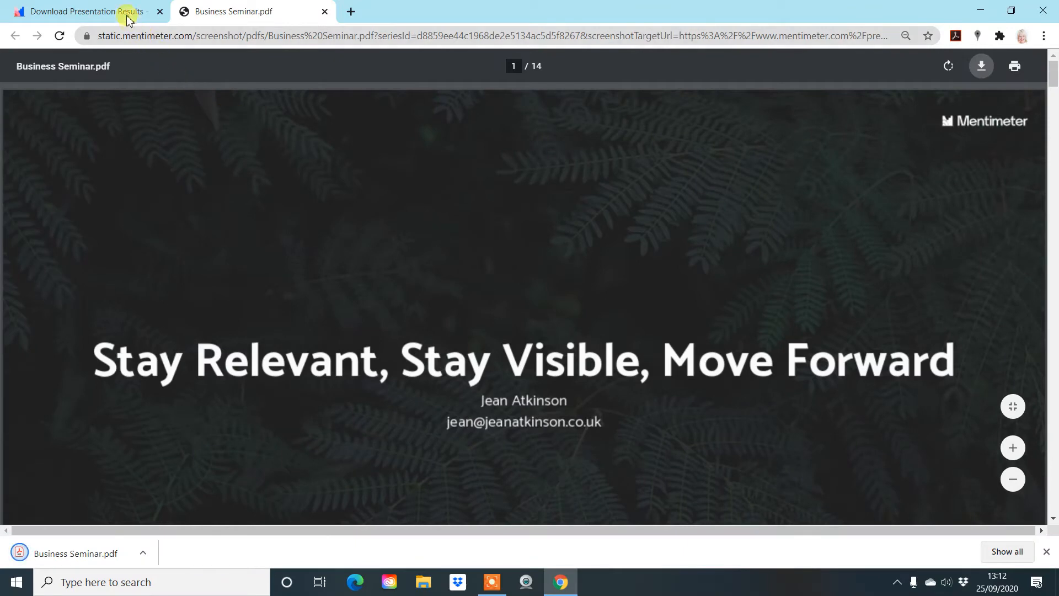
pyautogui.click(127, 19)
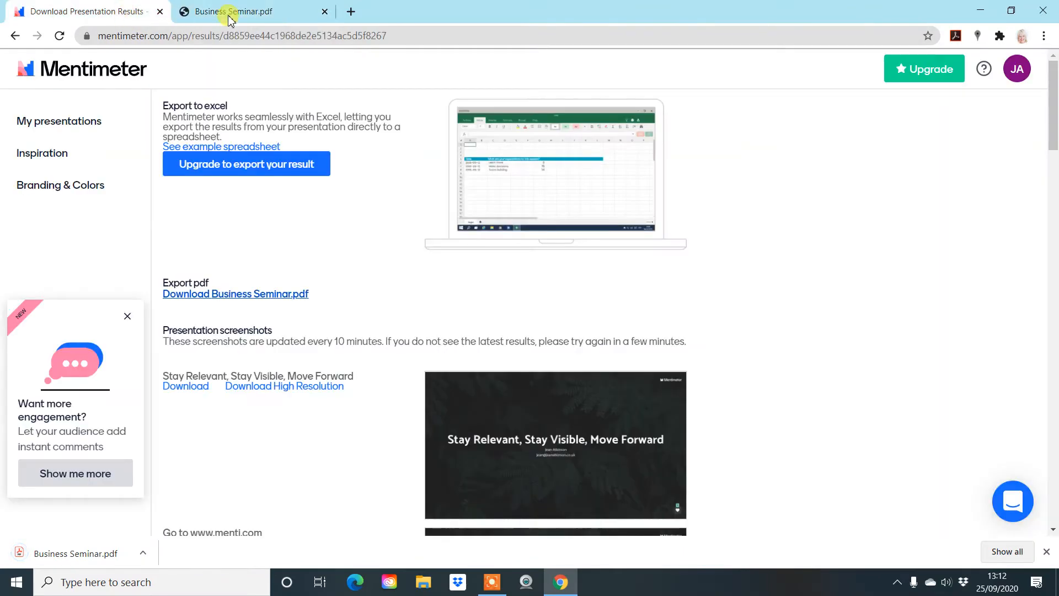
pyautogui.click(325, 11)
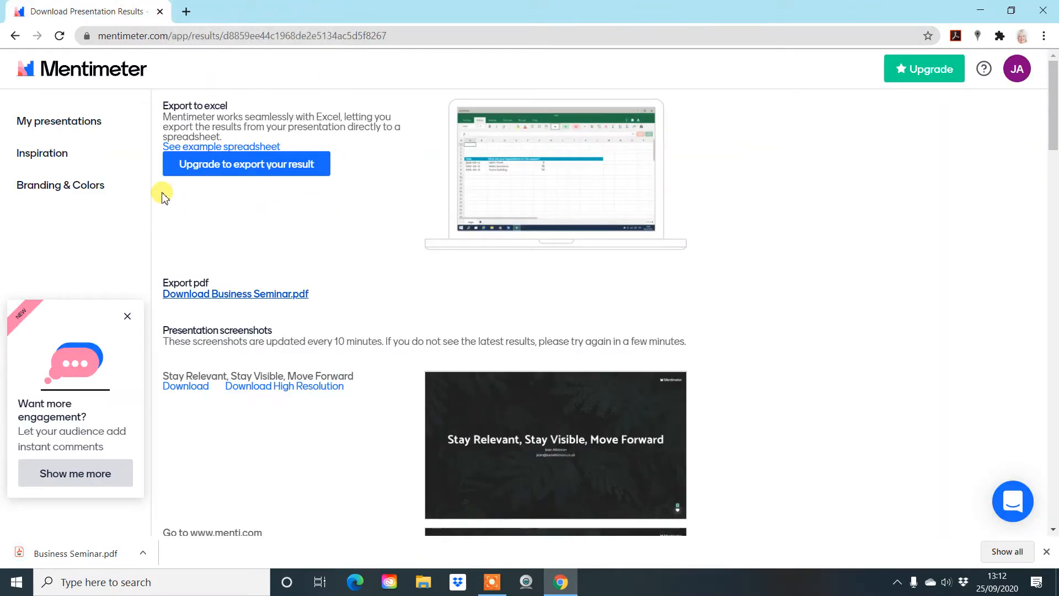
# Return to the presentations list and create a new presentation named "Testing".
pyautogui.click(87, 122)
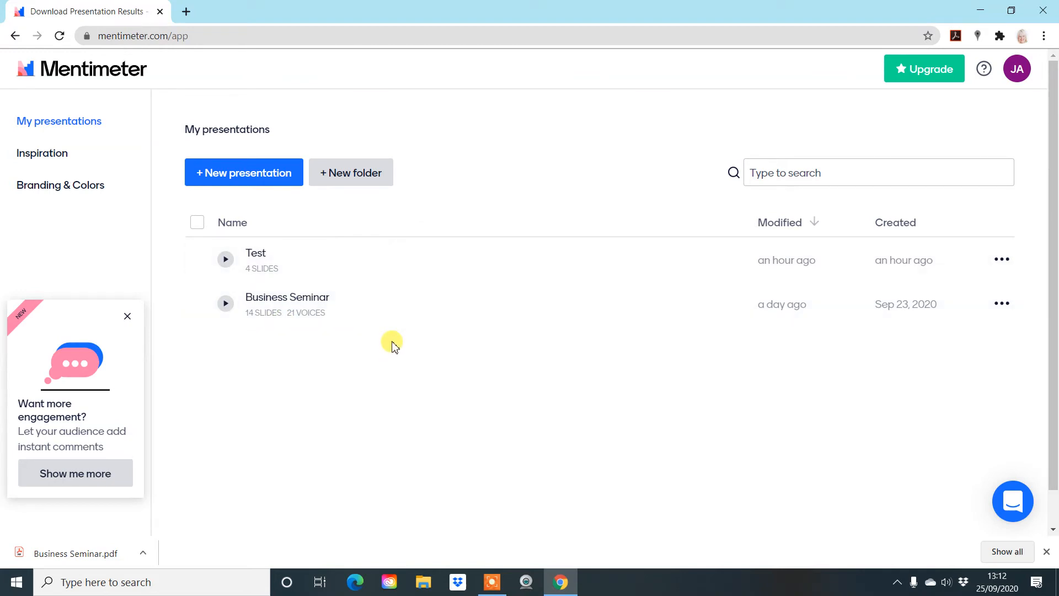
pyautogui.click(260, 173)
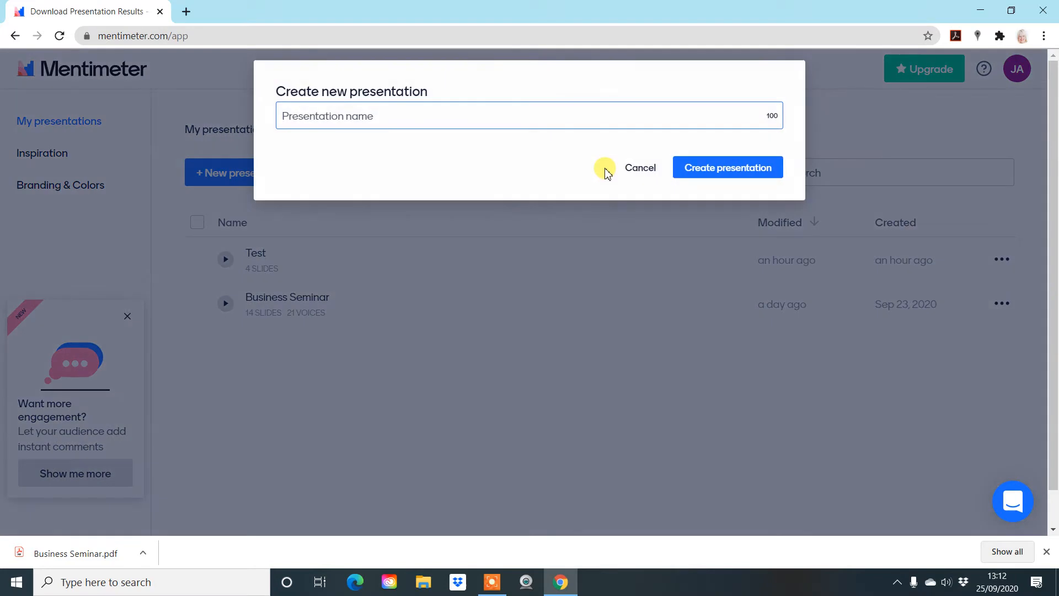
pyautogui.write('Testing')
pyautogui.click(715, 167)
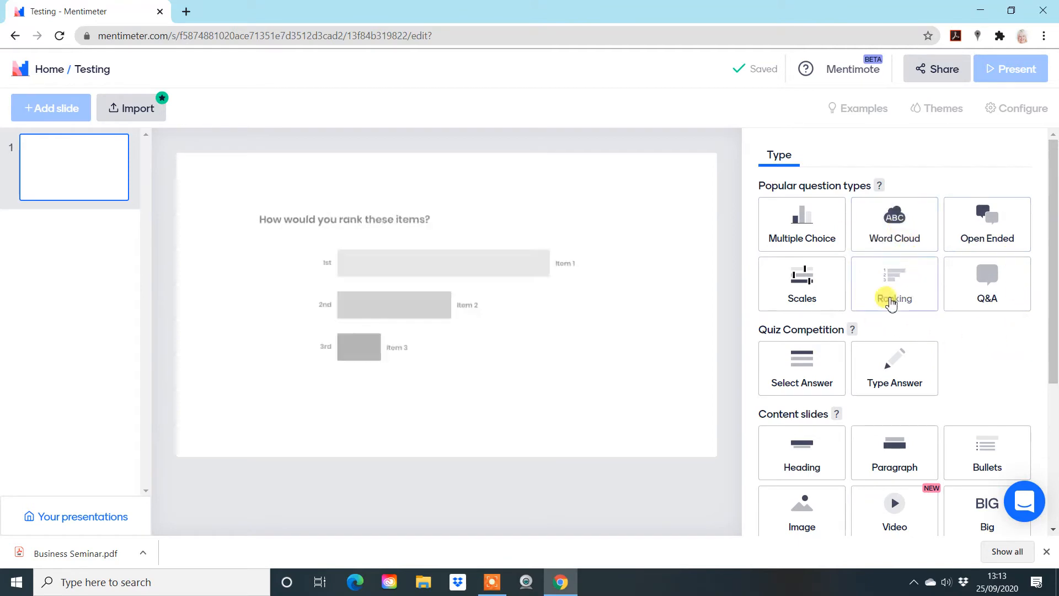
# Look through the available slide types and make the first slide a Heading content slide.
pyautogui.scroll(-4, 970, 327)
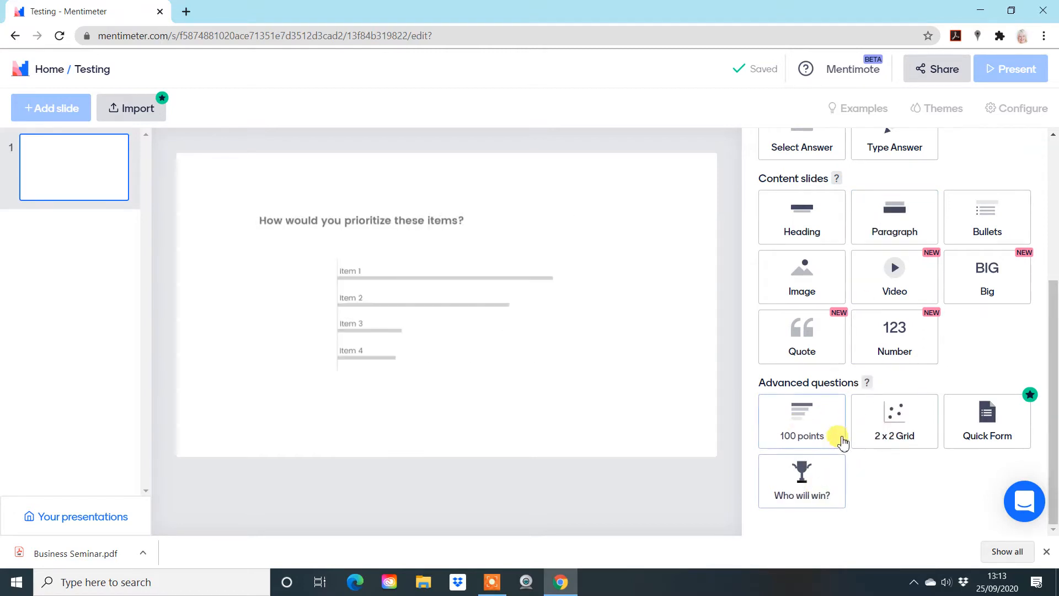
pyautogui.scroll(5, 934, 444)
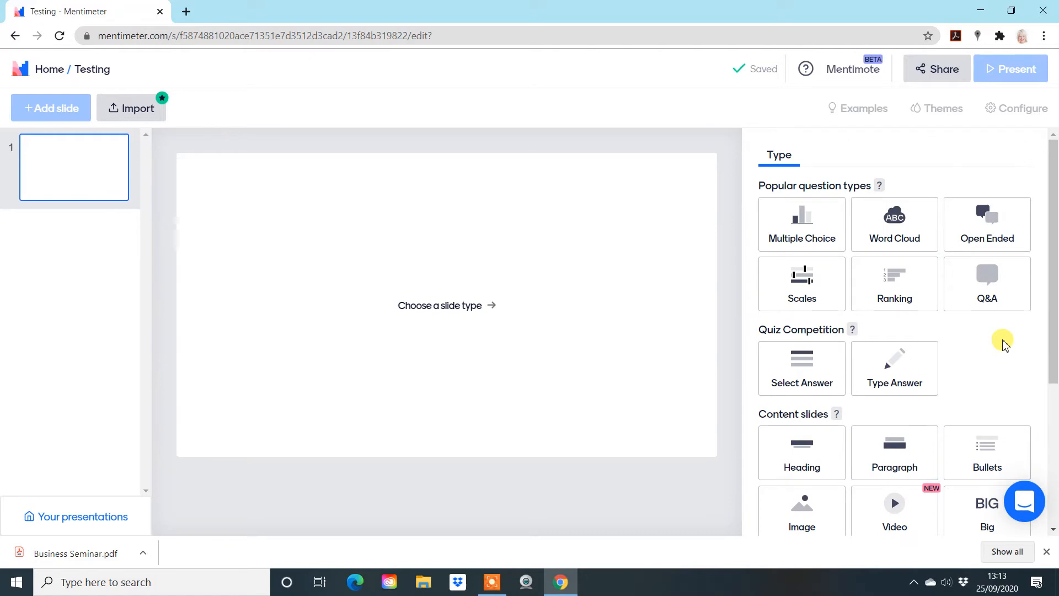
pyautogui.scroll(-4, 1004, 353)
pyautogui.click(800, 255)
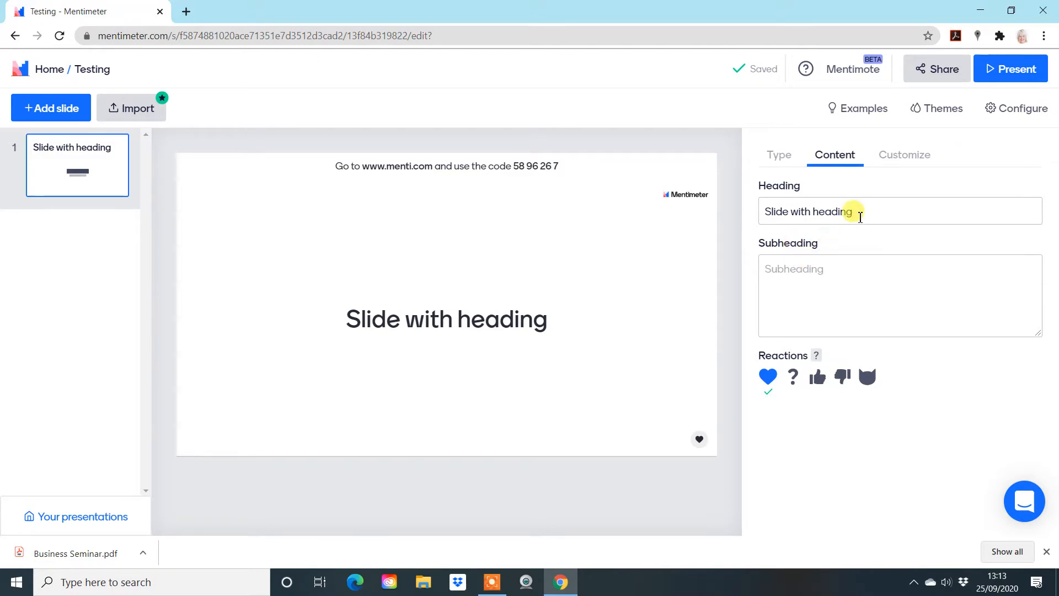
# Set the slide's heading to "Heading" and enter the presenter's full name as the subheading.
pyautogui.click(847, 212)
pyautogui.write('Hea')
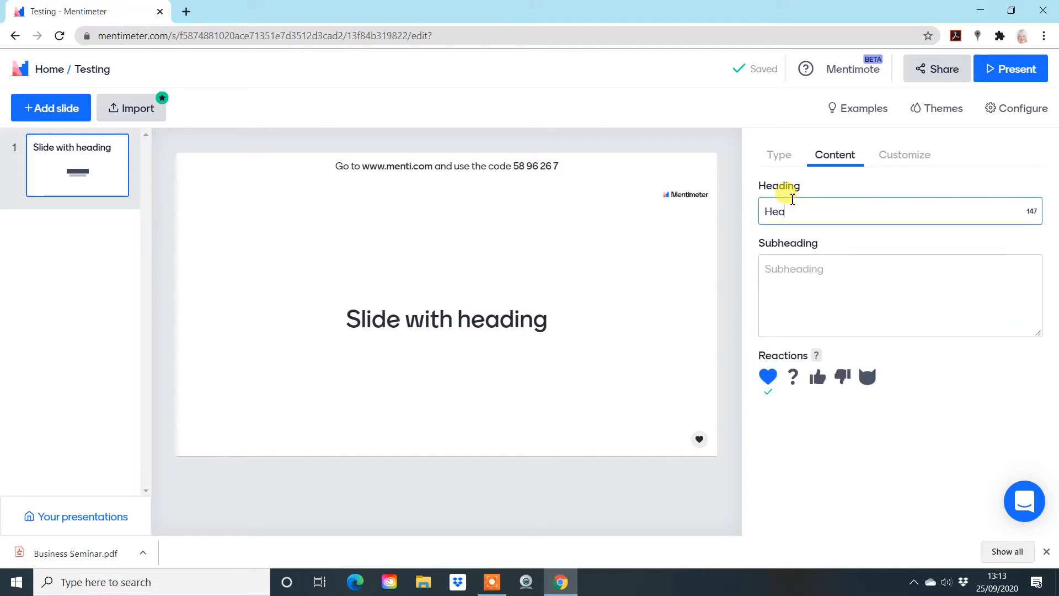
pyautogui.click(801, 269)
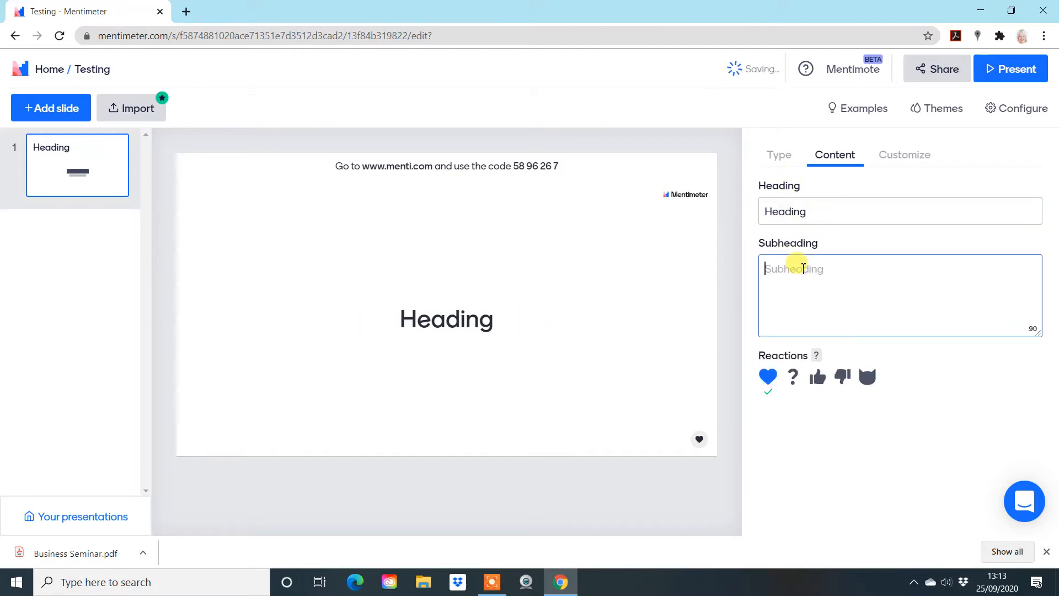
pyautogui.write('Jean Atkinson')
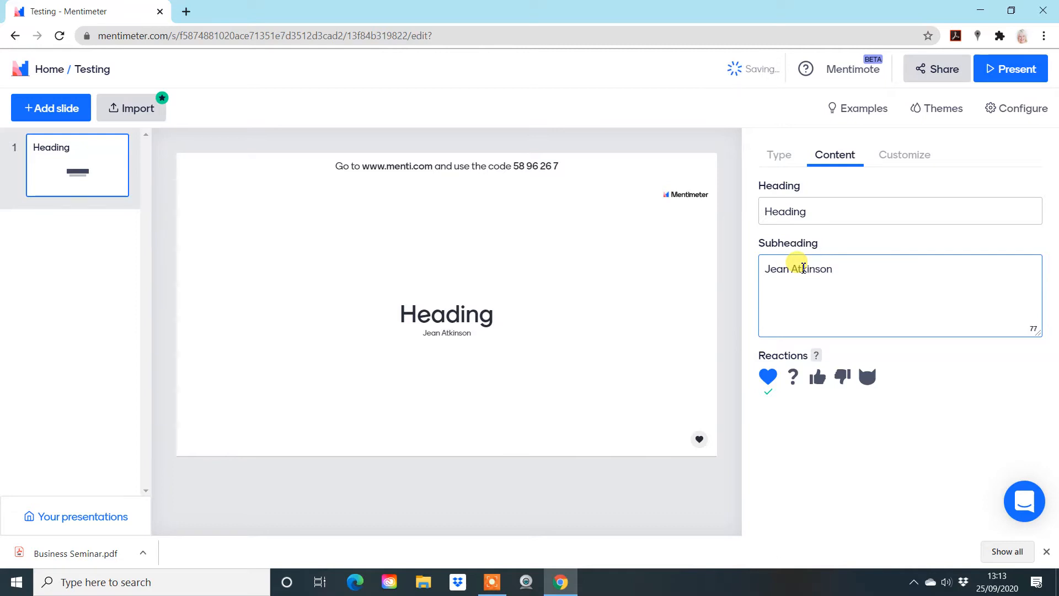
# Add "Presentation" as a second line of the heading slide's subheading and review the slide's customization settings.
pyautogui.press('Return')
pyautogui.write('Presentation')
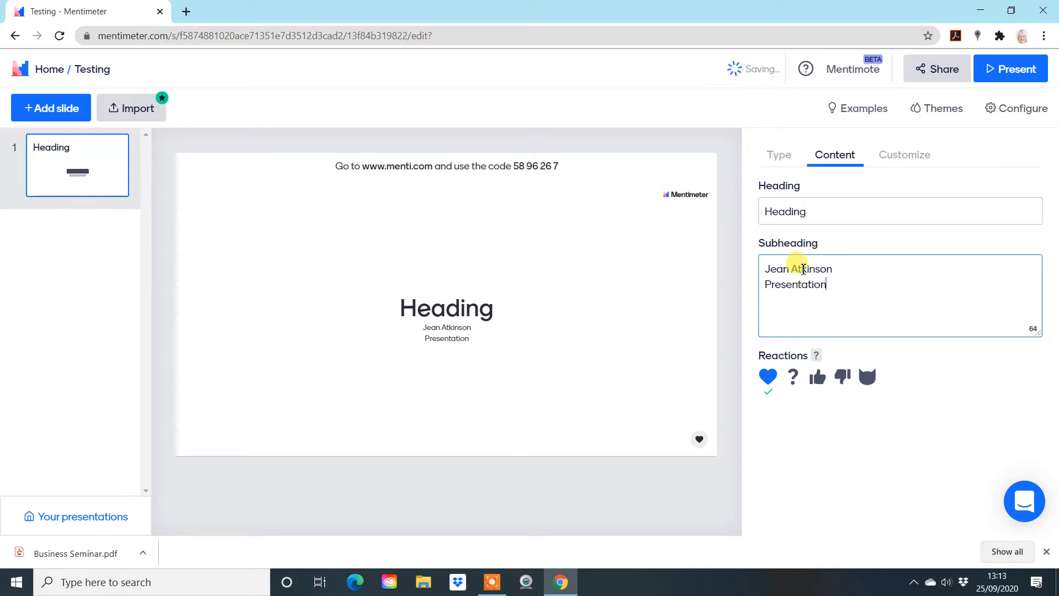
pyautogui.click(910, 159)
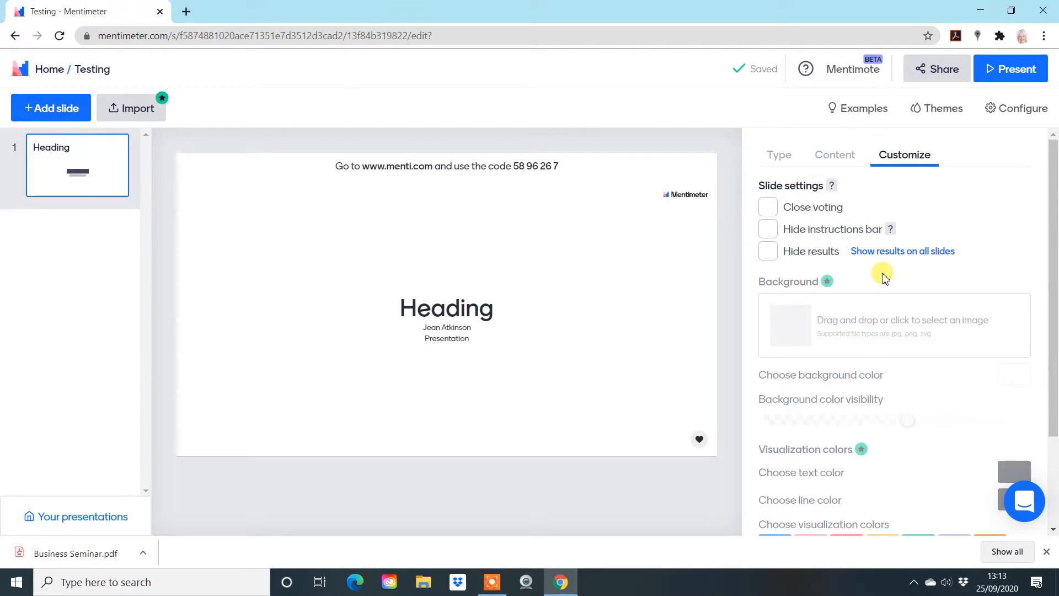
pyautogui.scroll(-3, 884, 276)
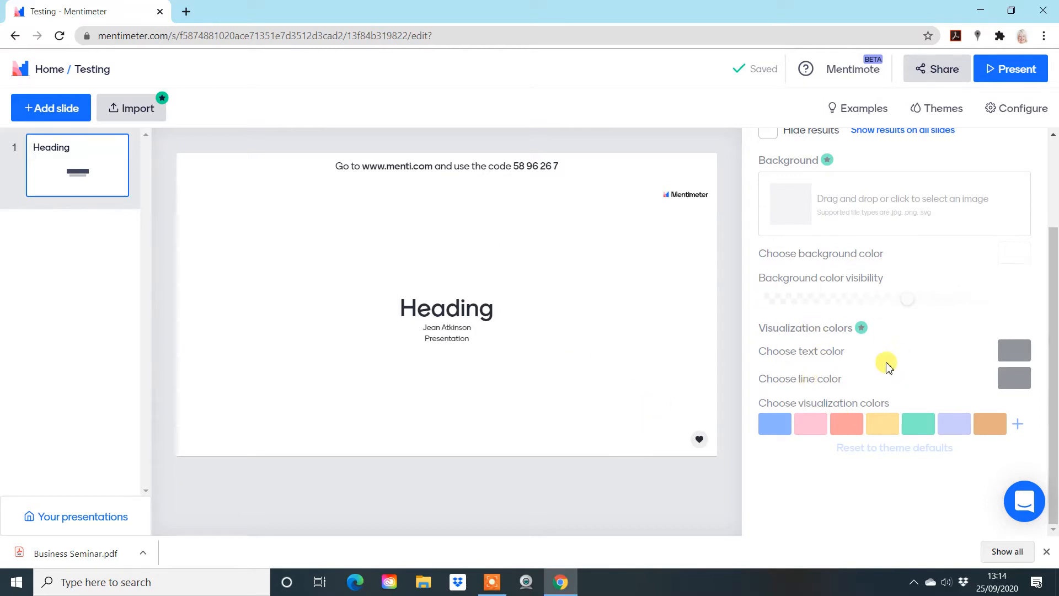
pyautogui.scroll(3, 847, 400)
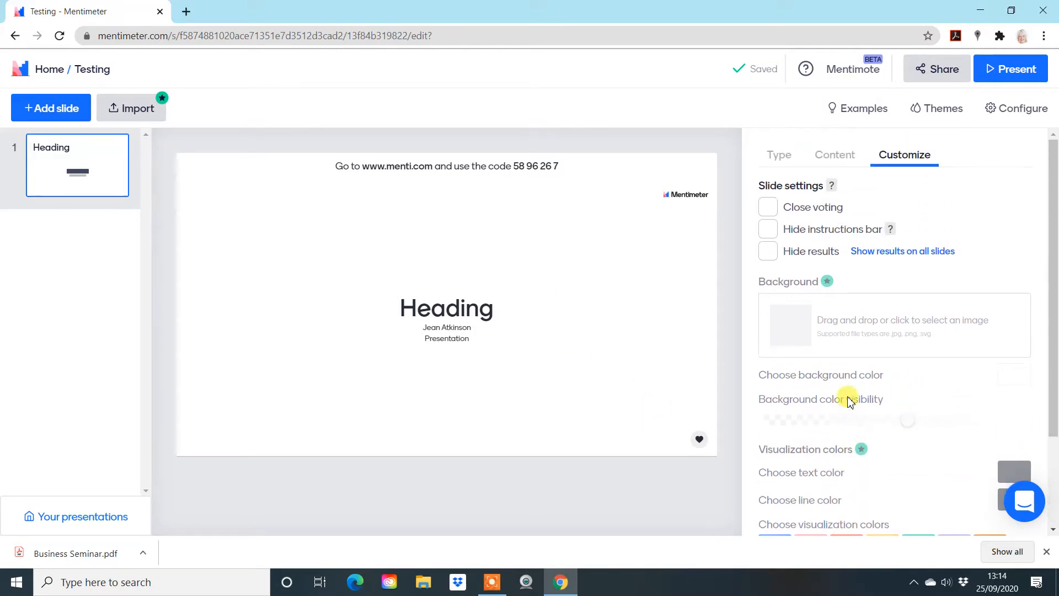
# Change the first slide's type from Heading to Paragraph.
pyautogui.click(779, 155)
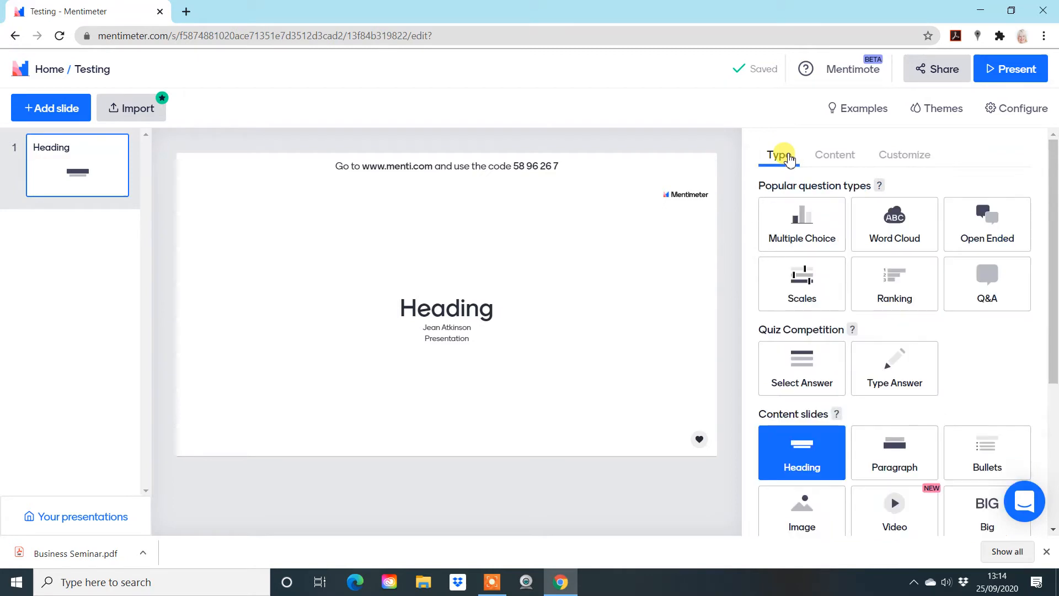
pyautogui.click(790, 455)
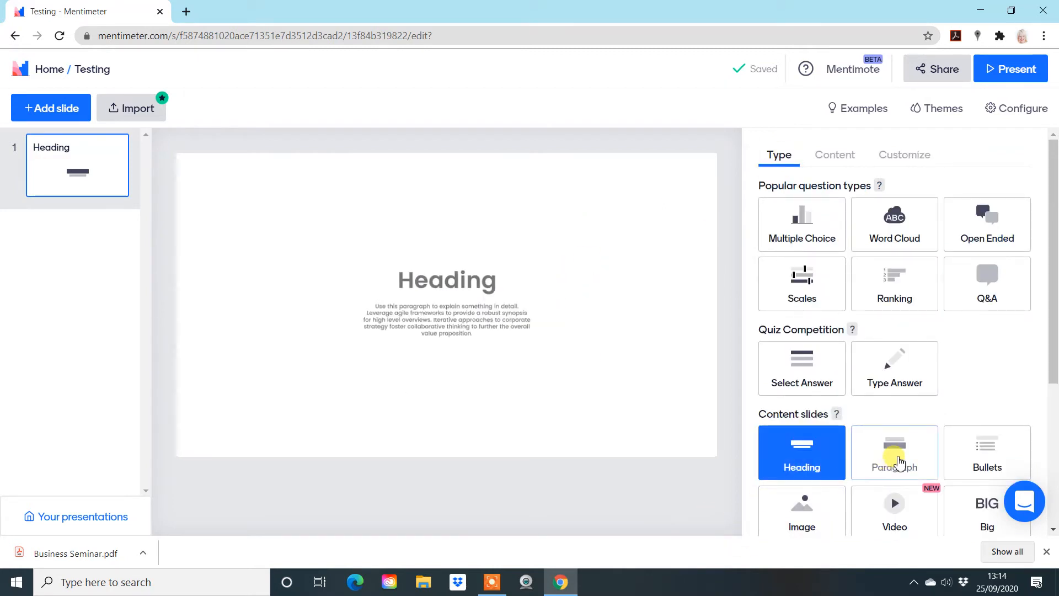
pyautogui.click(899, 461)
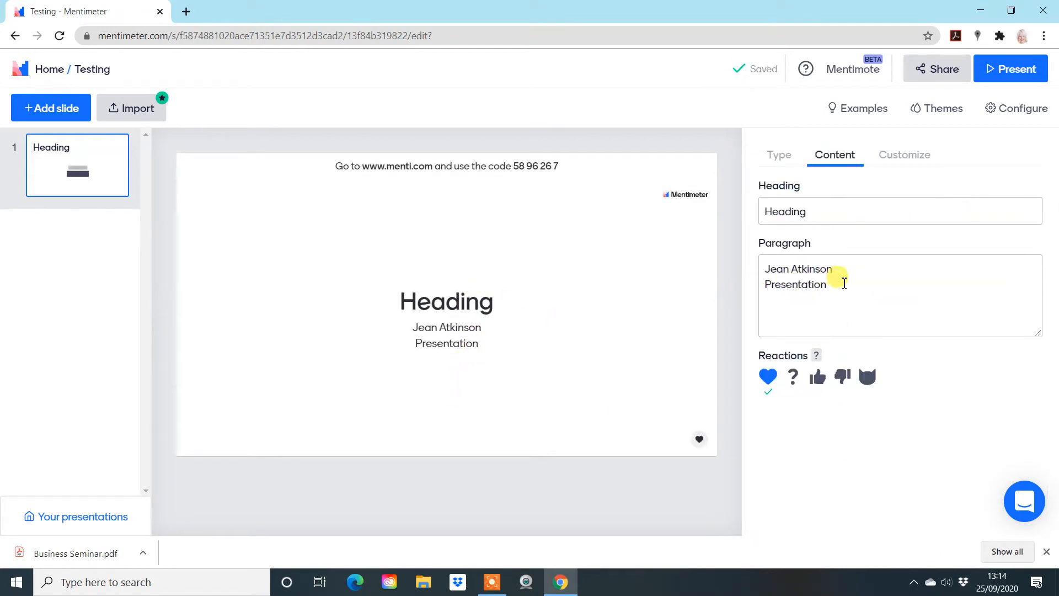
# Put the presenter's name and "Presentation" on one comma-separated line of the paragraph and append ", Informatio her".
pyautogui.click(844, 270)
pyautogui.write(',')
pyautogui.press('Delete')
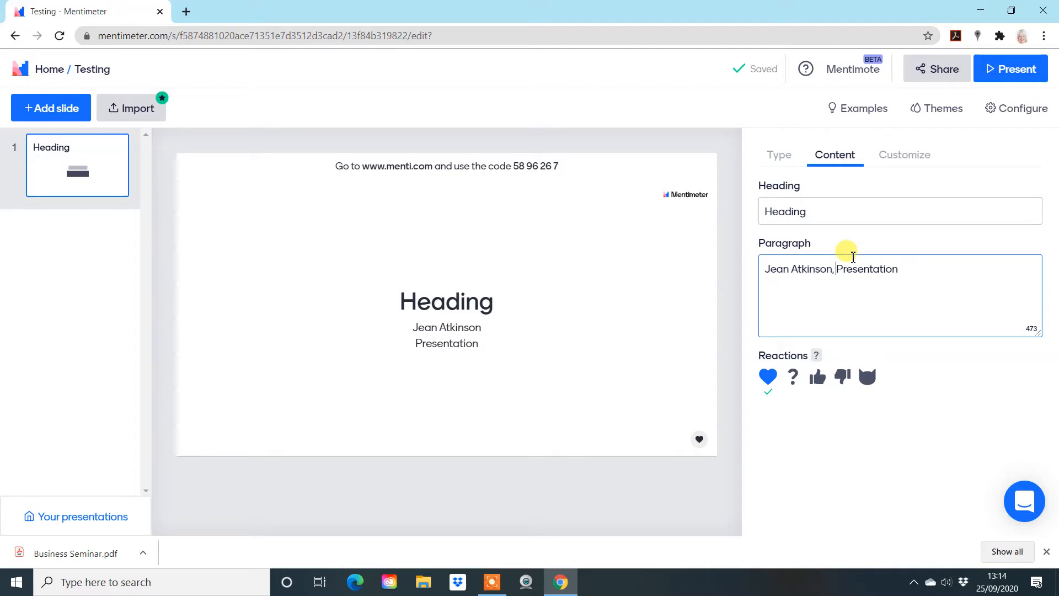
pyautogui.click(907, 269)
pyautogui.write(', Informatio her')
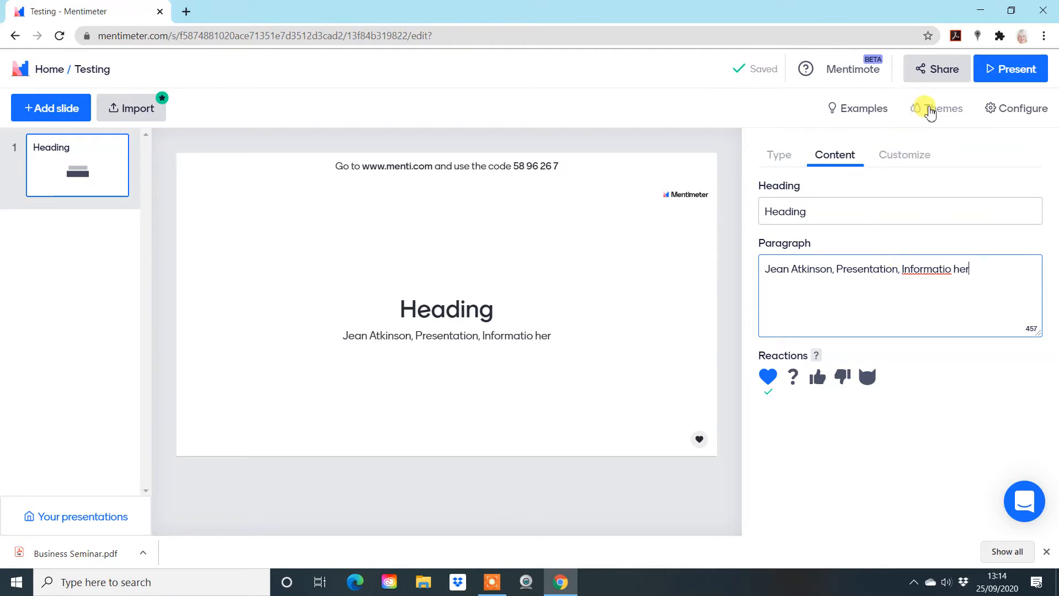
# Look through the available themes and try the Gradient theme on the presentation.
pyautogui.click(930, 110)
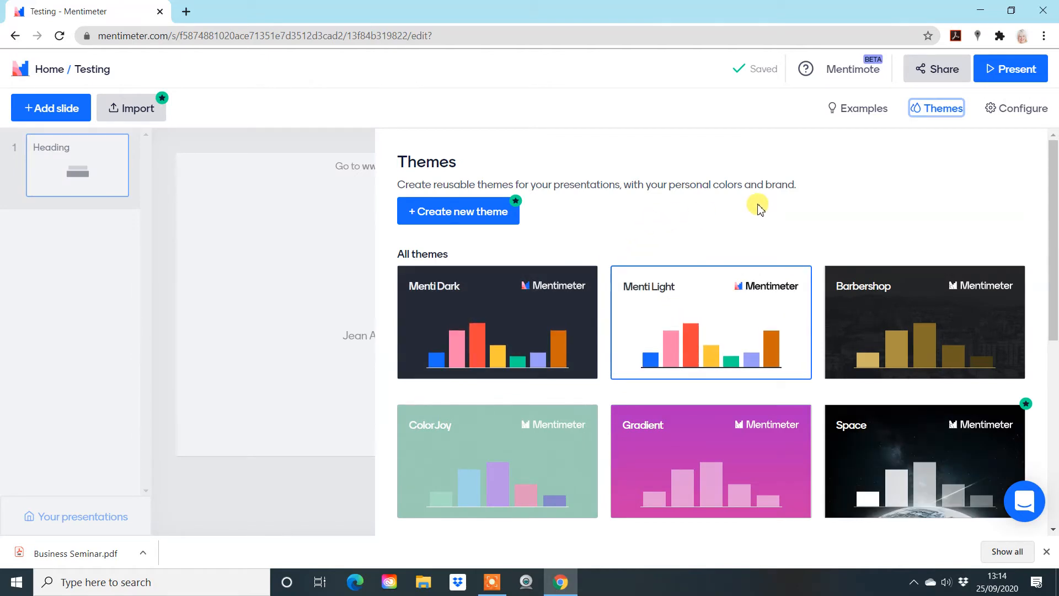
pyautogui.scroll(-3, 758, 209)
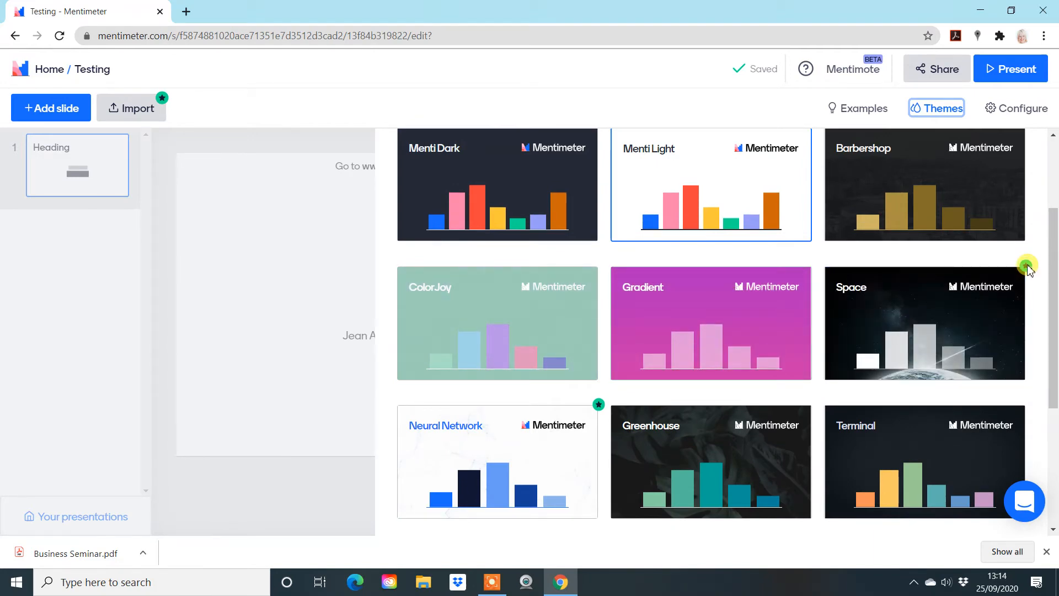
pyautogui.click(710, 330)
pyautogui.click(326, 497)
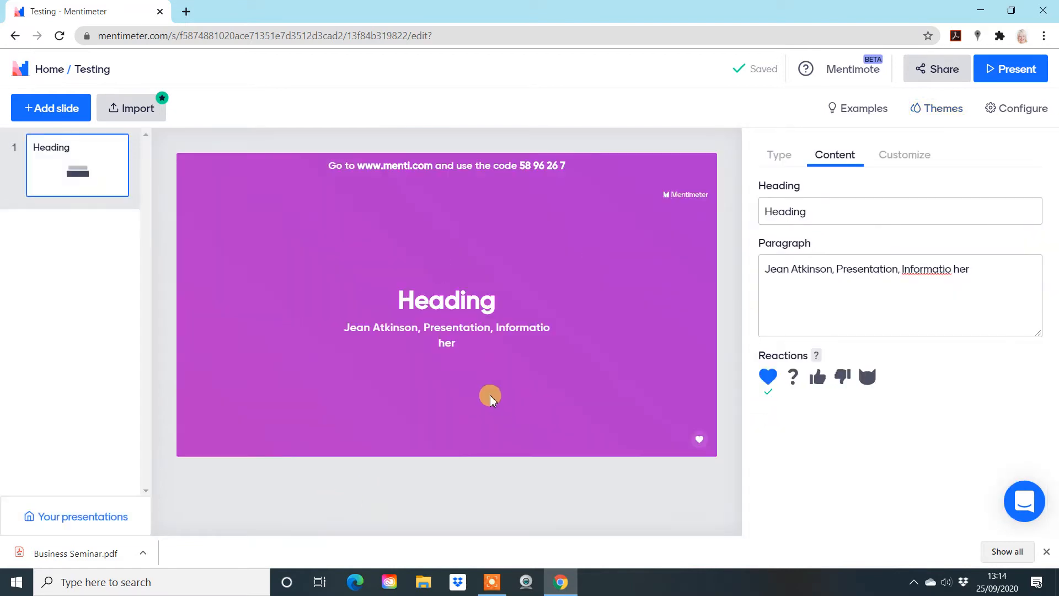
# Try the Barbershop theme on the presentation.
pyautogui.click(940, 108)
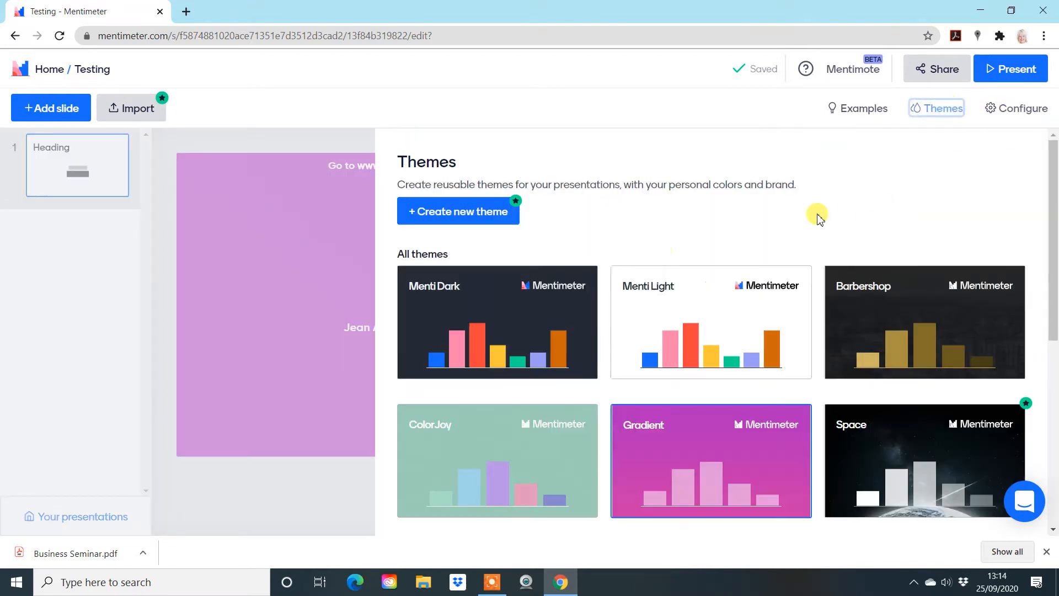
pyautogui.click(871, 292)
pyautogui.click(348, 484)
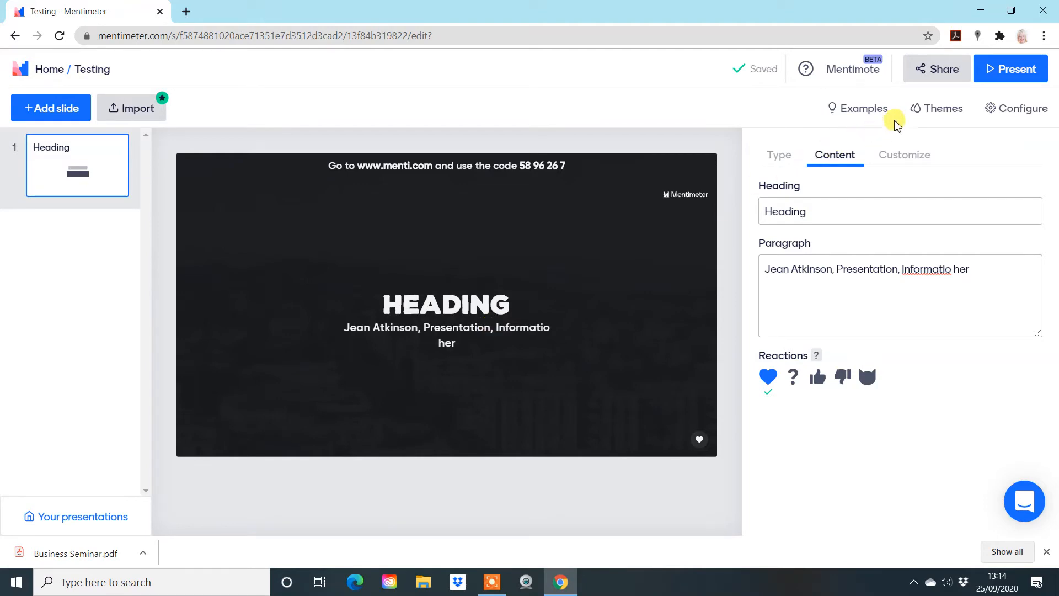
# Try the ColorJoy theme on the presentation.
pyautogui.click(939, 108)
pyautogui.scroll(-3, 489, 396)
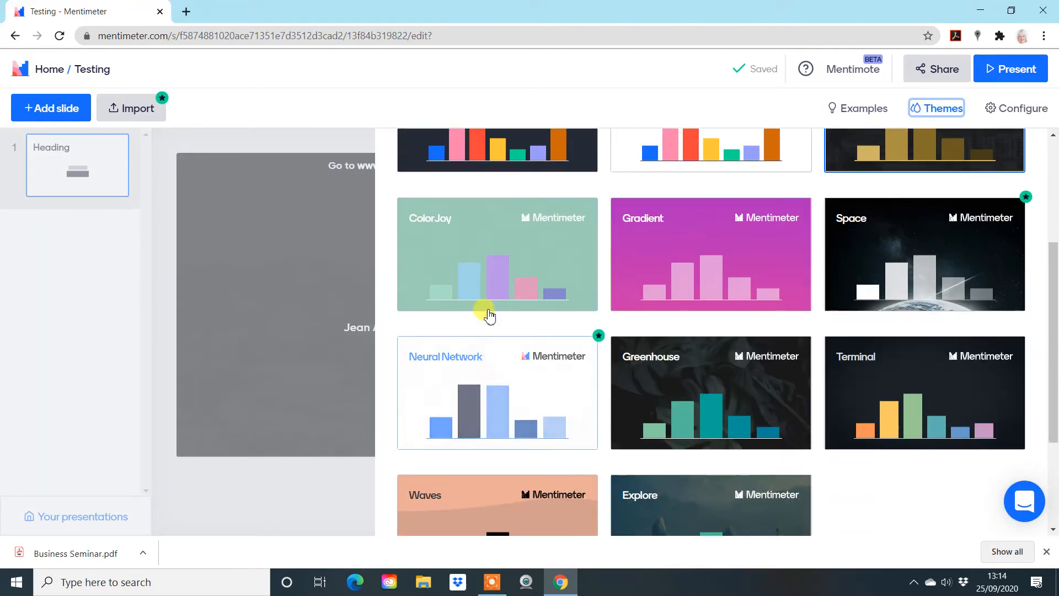
pyautogui.click(483, 223)
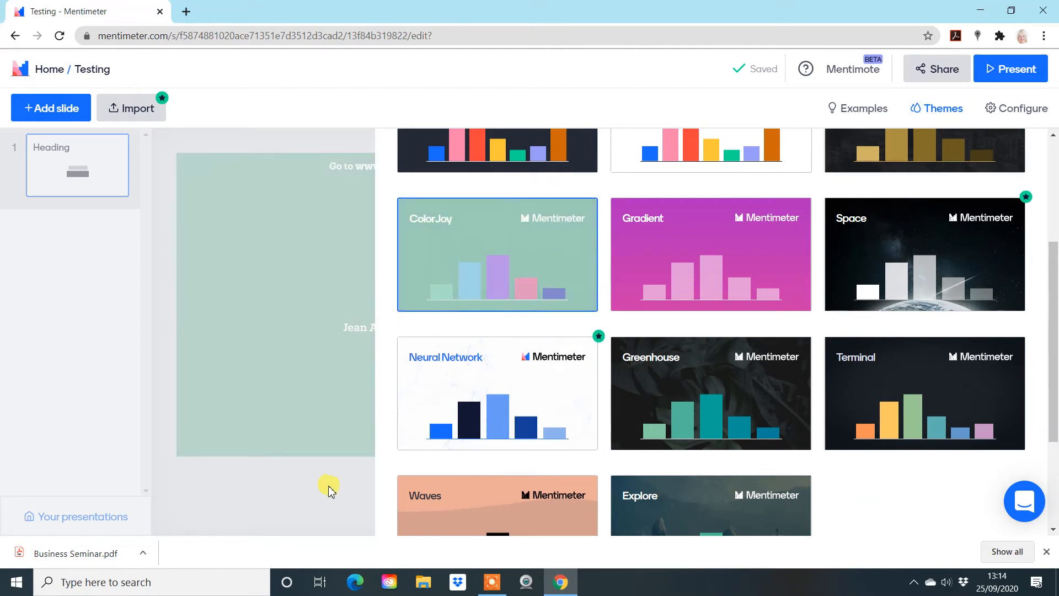
pyautogui.click(330, 489)
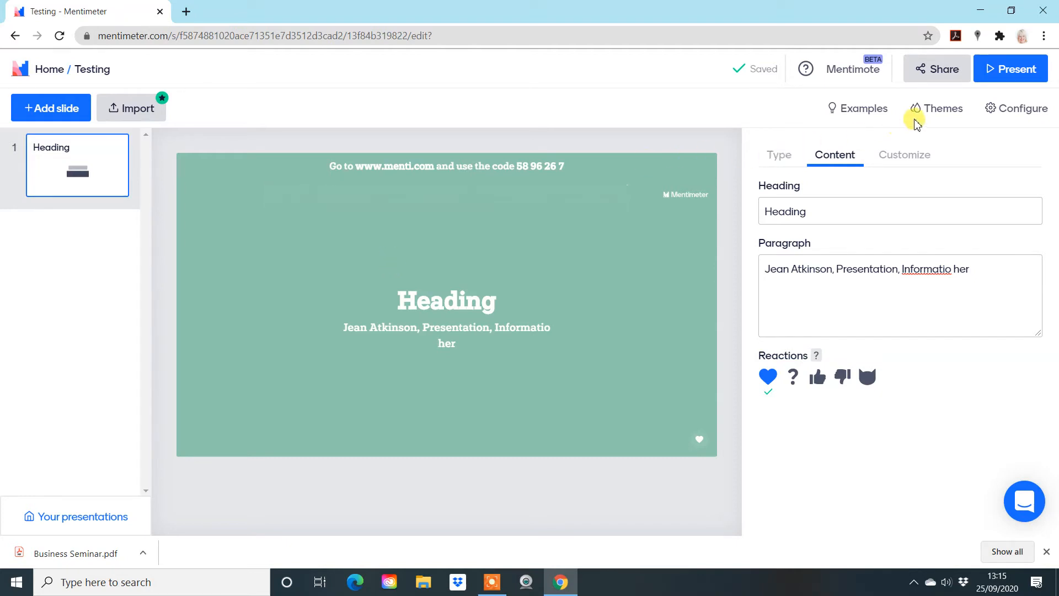
# Apply the Gradient theme to the presentation and return to the slide.
pyautogui.click(932, 111)
pyautogui.click(681, 434)
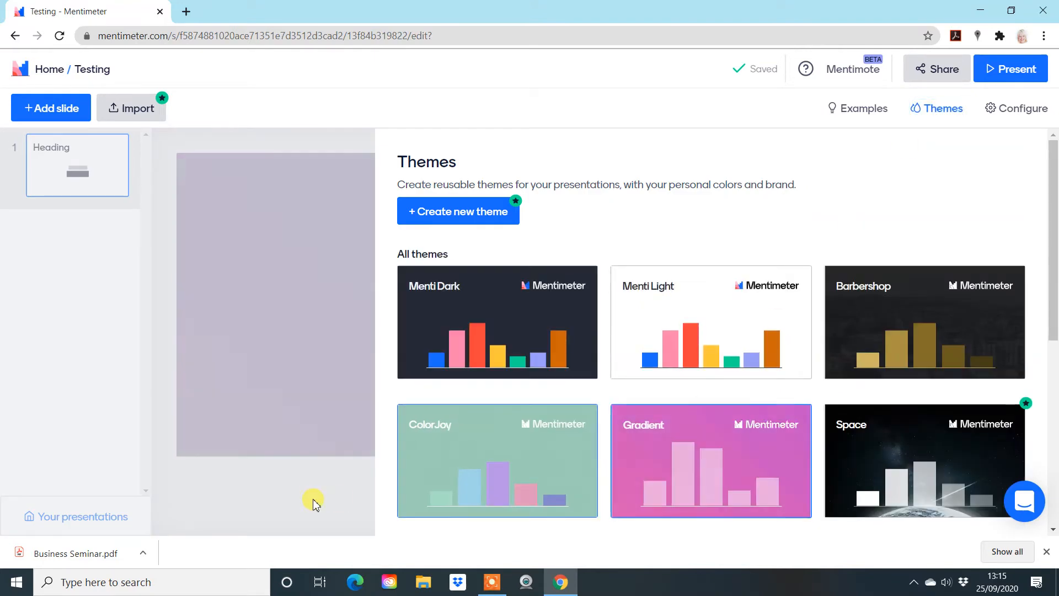
pyautogui.click(309, 495)
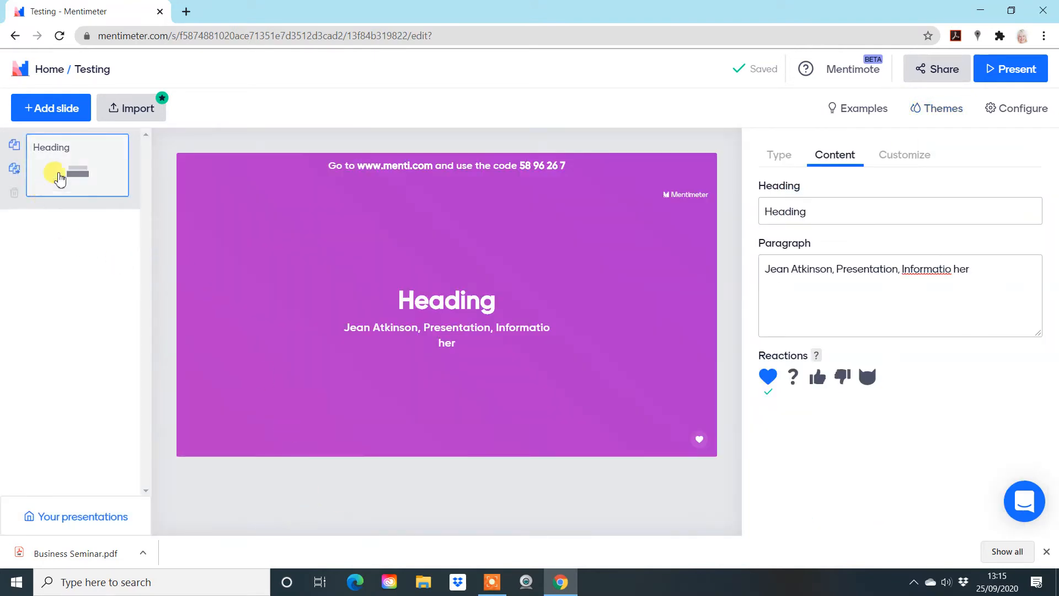
# Add a Multiple Choice question as the second slide.
pyautogui.click(67, 116)
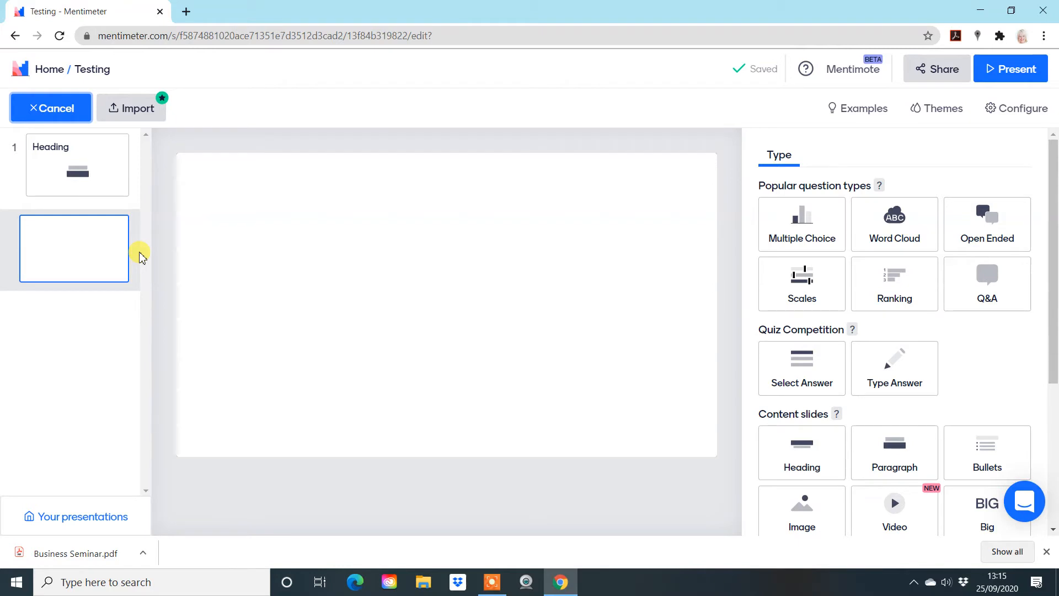
pyautogui.moveTo(820, 237)
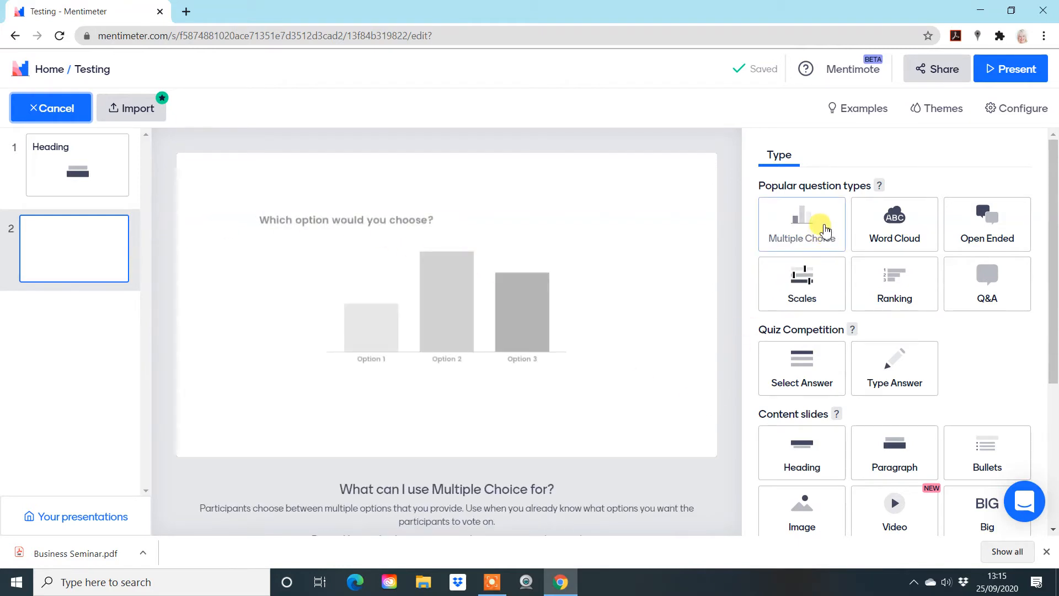
pyautogui.click(824, 226)
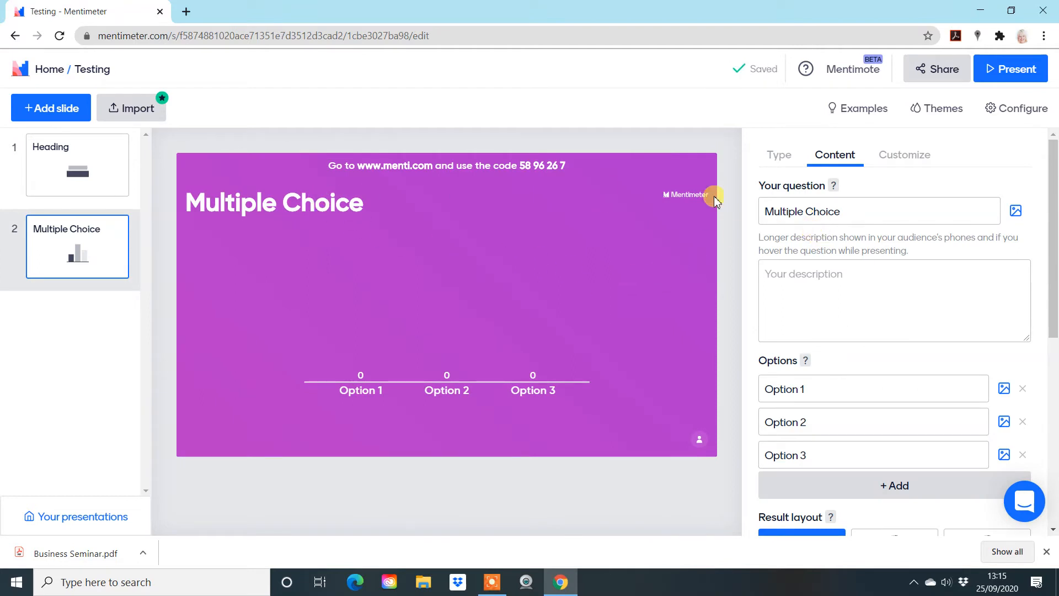
# Set the second slide's question to "What social media platforms do you use?".
pyautogui.click(858, 212)
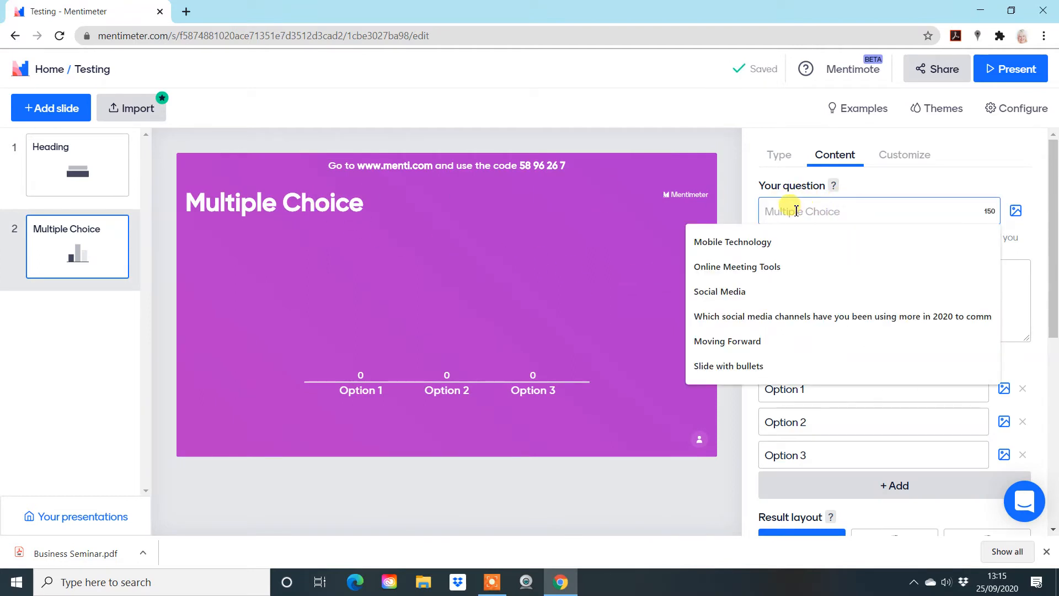
pyautogui.write('at')
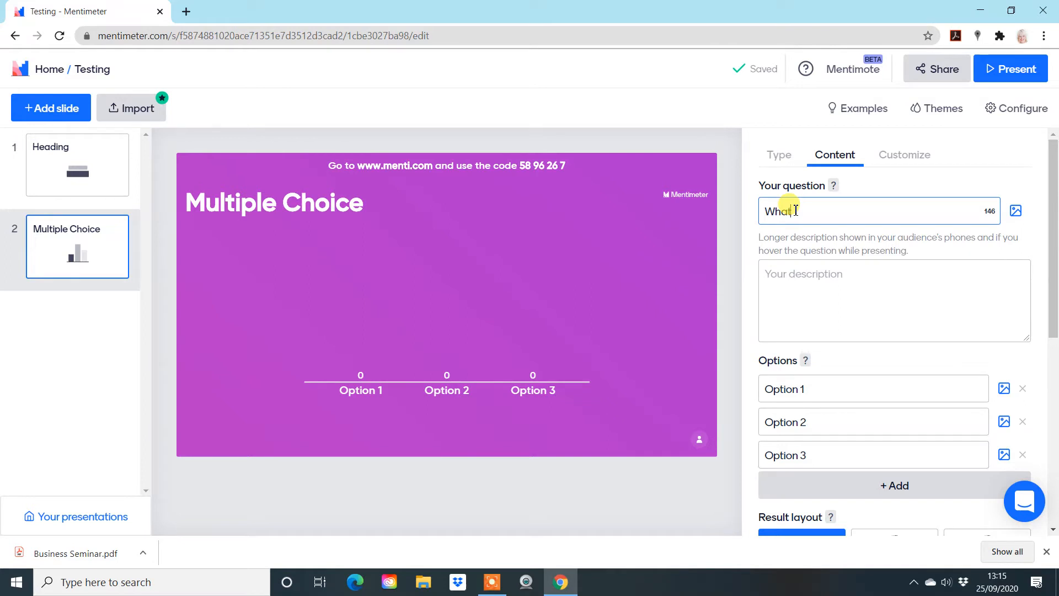
pyautogui.write(' social media pl')
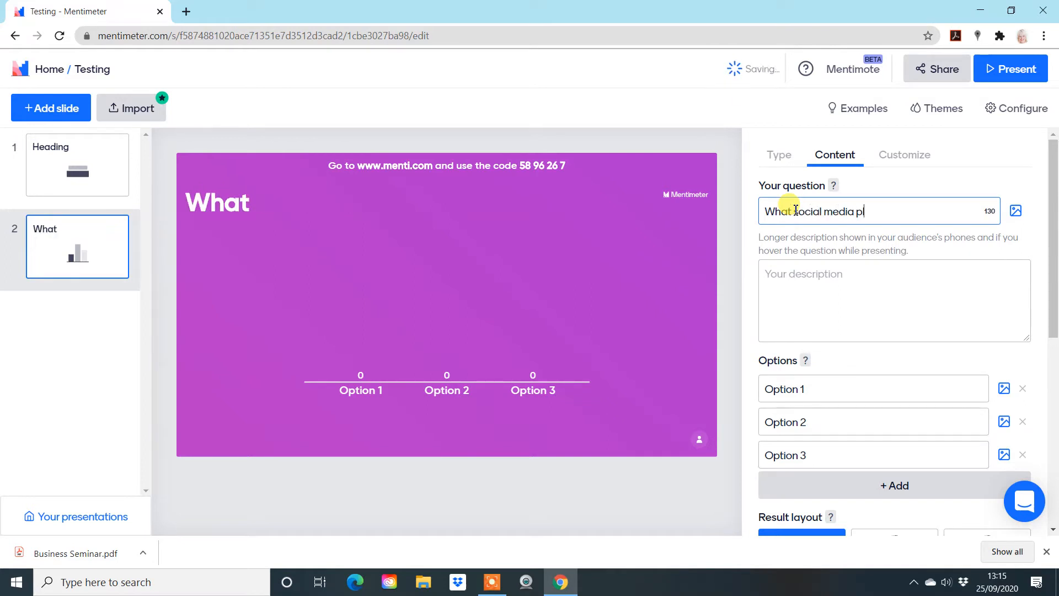
pyautogui.write('atforms do you ')
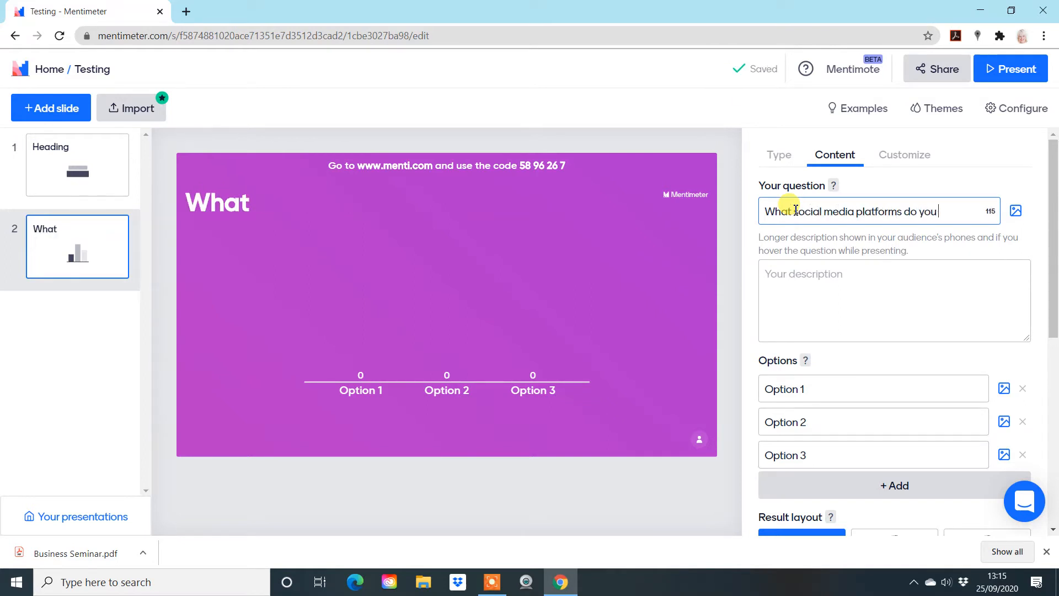
pyautogui.write('use>')
pyautogui.press('BackSpace')
pyautogui.write('?')
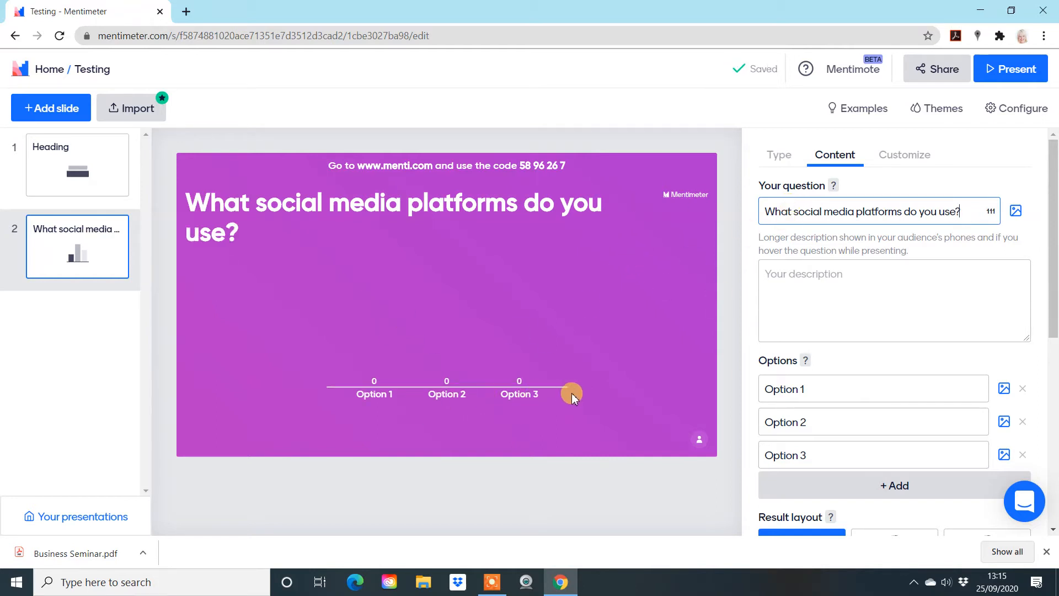
# Fill in seven answer options: LinkedIn, Twitter, Facebook, Instagram, TikTok, Other and None.
pyautogui.click(843, 391)
pyautogui.write('LinkedIn')
pyautogui.press('Tab')
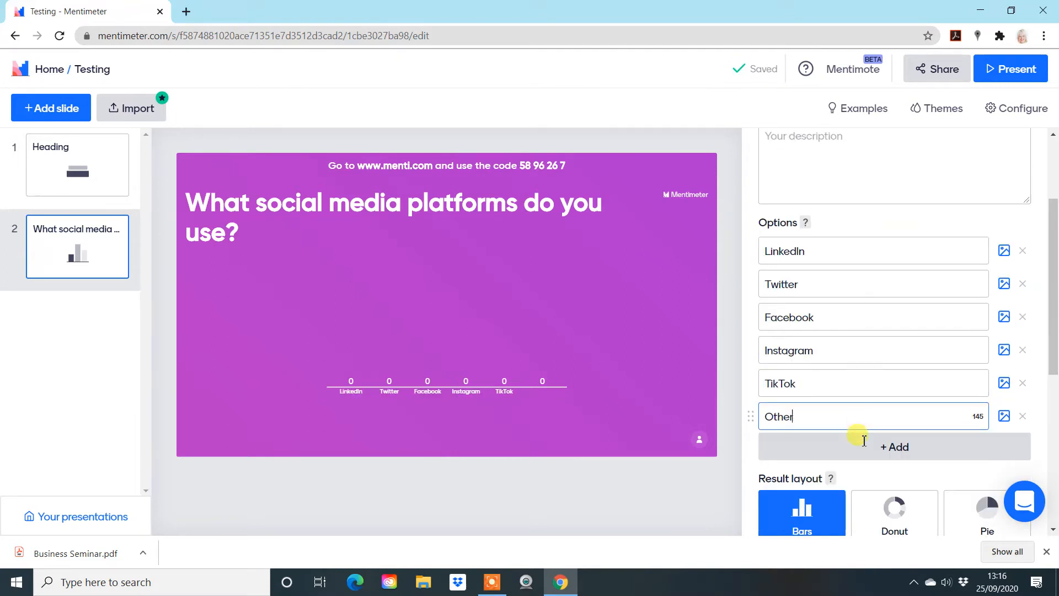
pyautogui.click(864, 442)
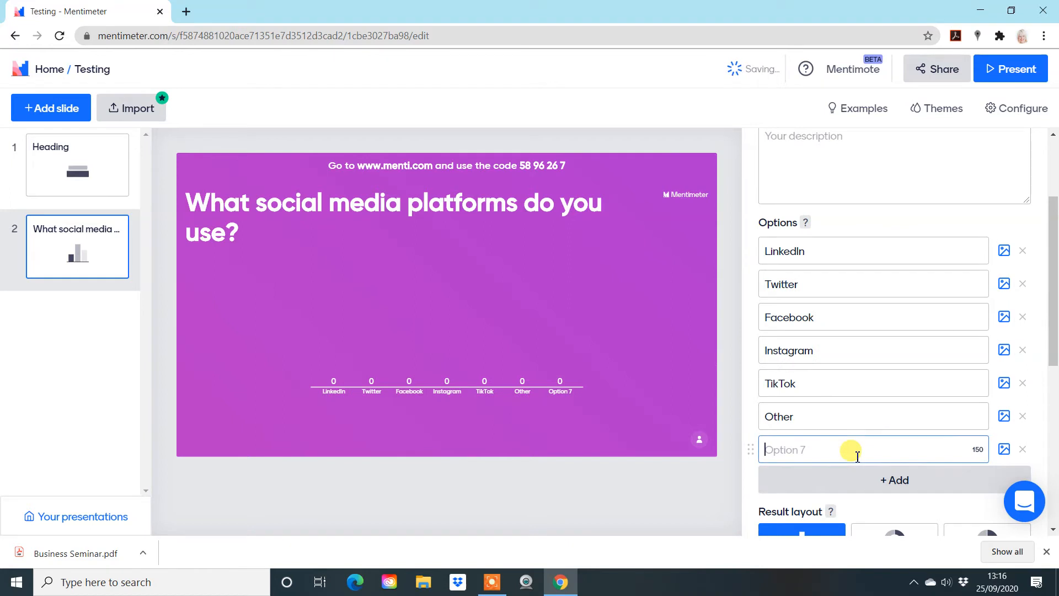
pyautogui.write('None')
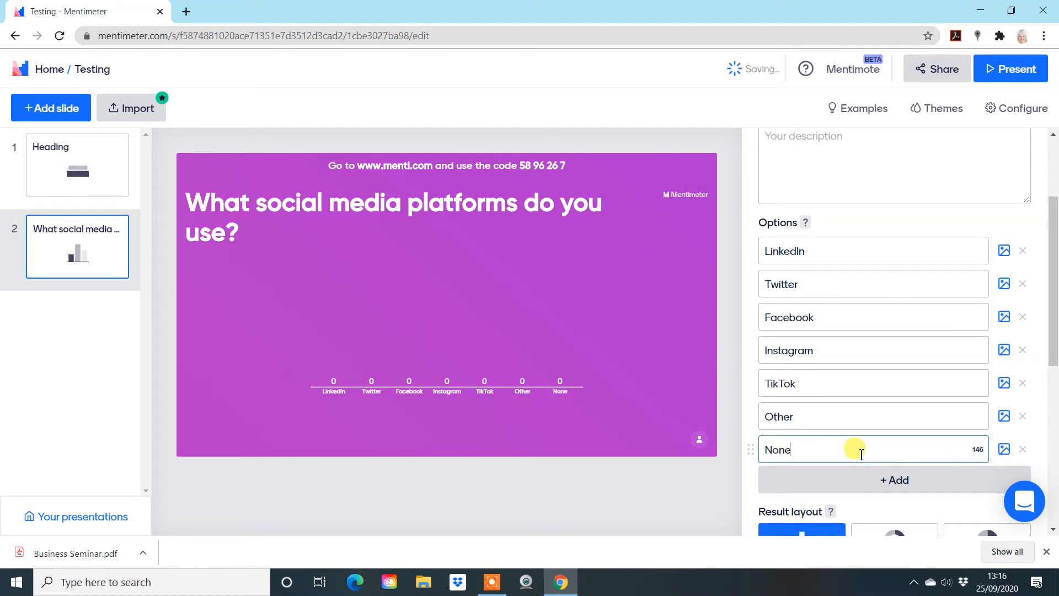
# Let participants choose multiple options on the social media question, with a maximum of 3 per participant.
pyautogui.scroll(3, 934, 213)
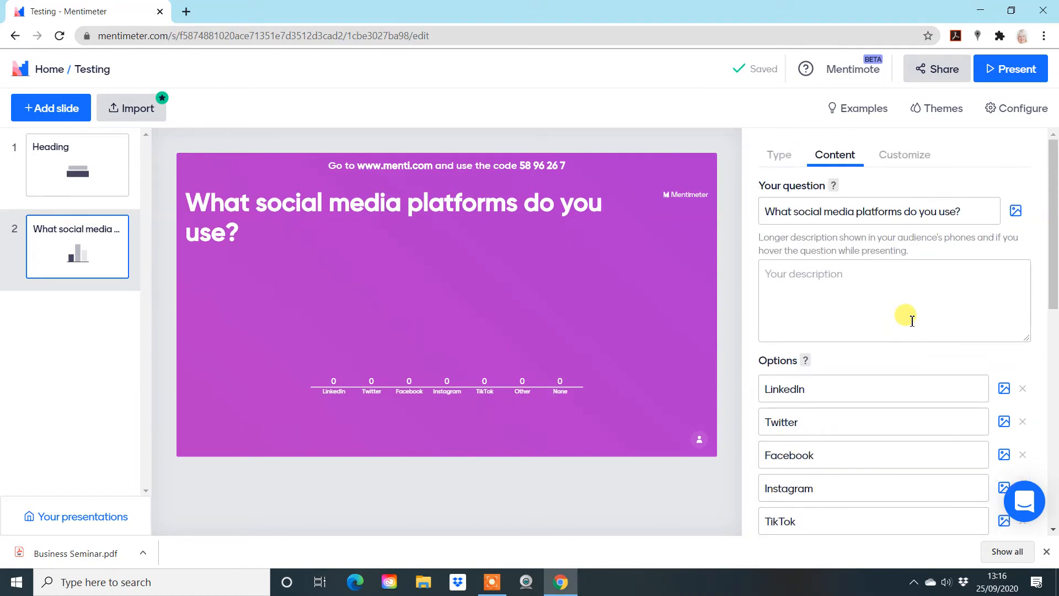
pyautogui.scroll(-8, 893, 320)
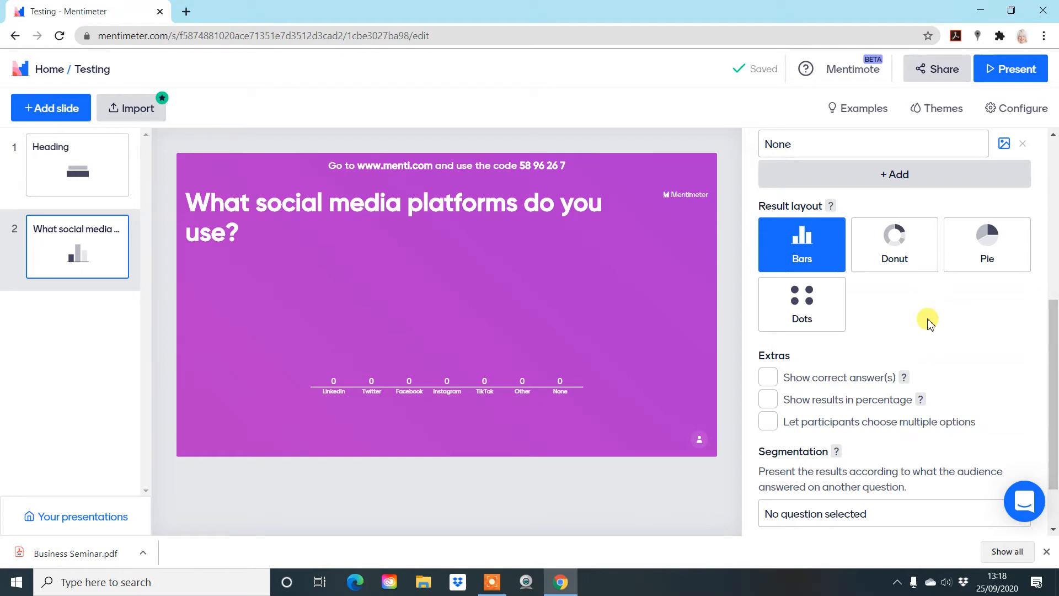
pyautogui.click(768, 422)
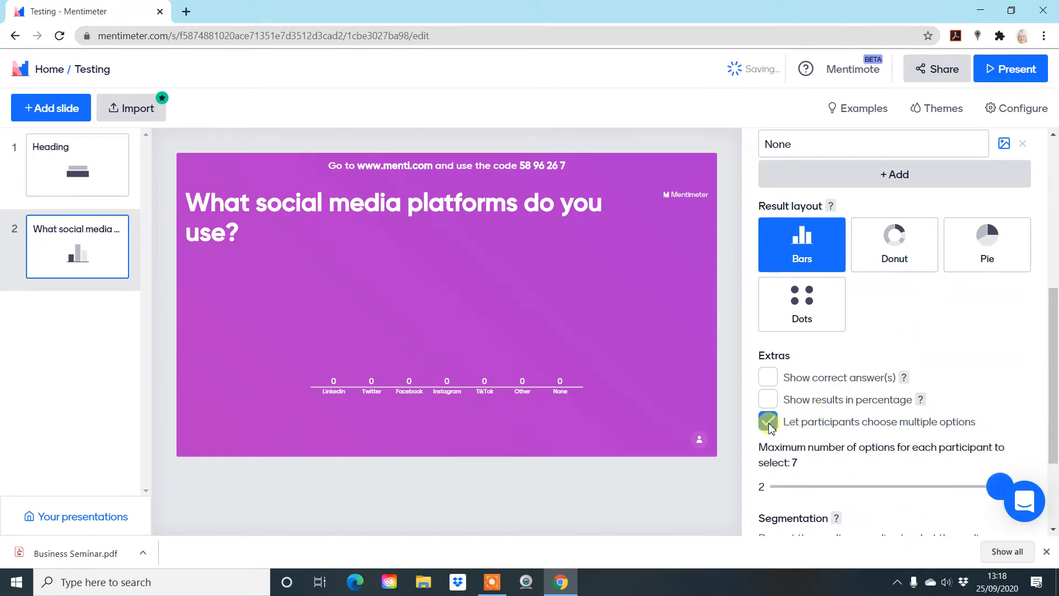
pyautogui.scroll(-1, 855, 442)
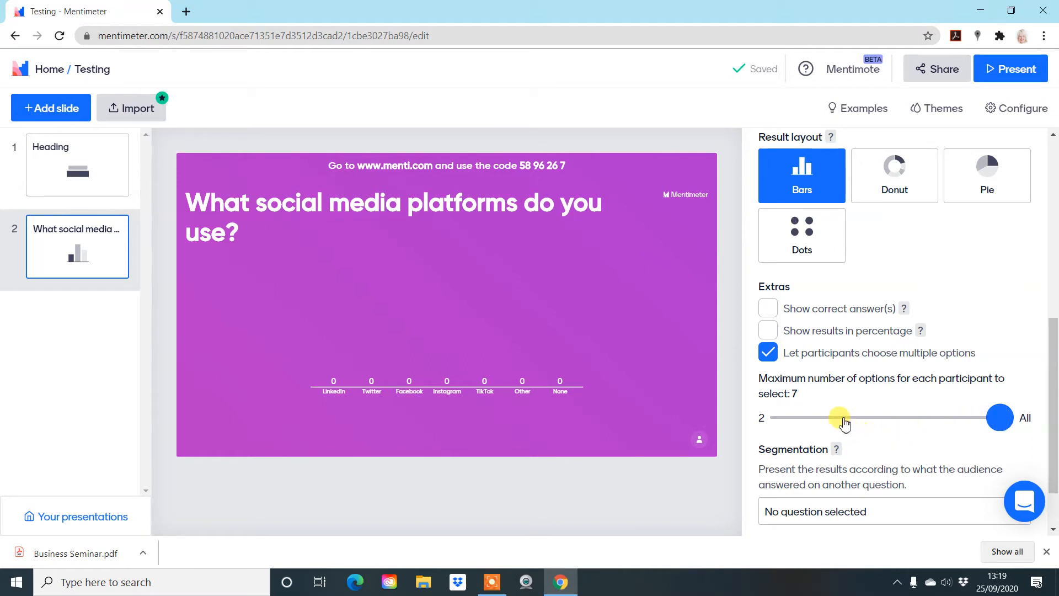
pyautogui.click(839, 419)
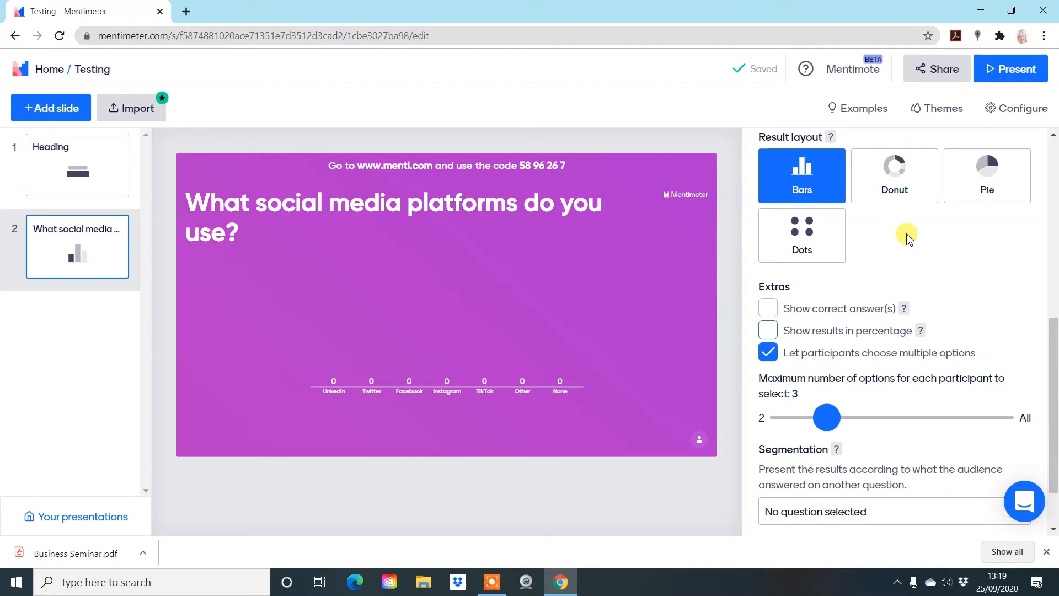
# Try the Hide results setting on the social media question slide, and switch it off again.
pyautogui.scroll(5, 909, 260)
pyautogui.scroll(3, 909, 261)
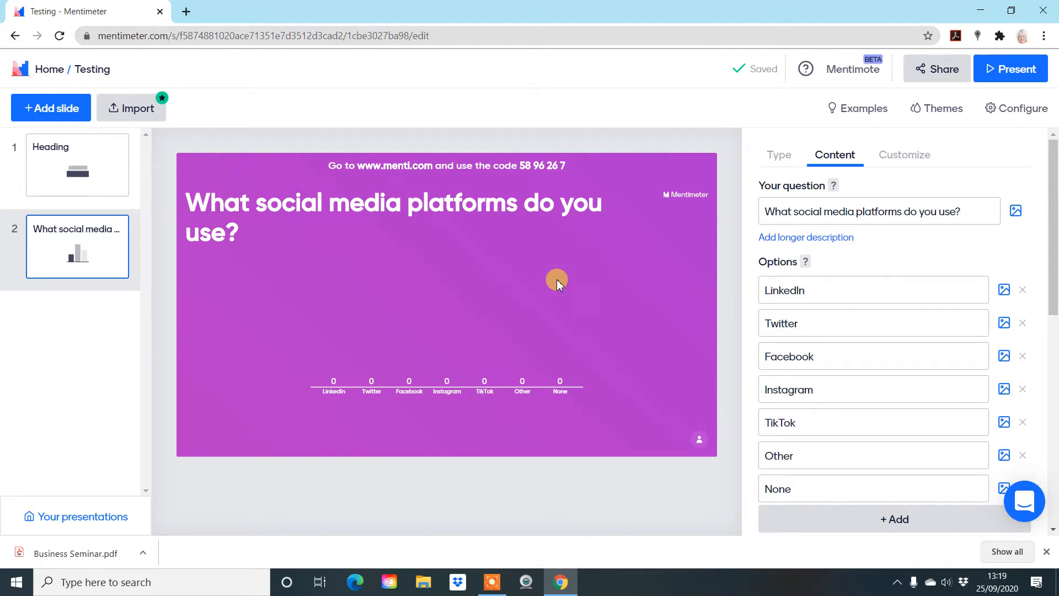
pyautogui.click(914, 161)
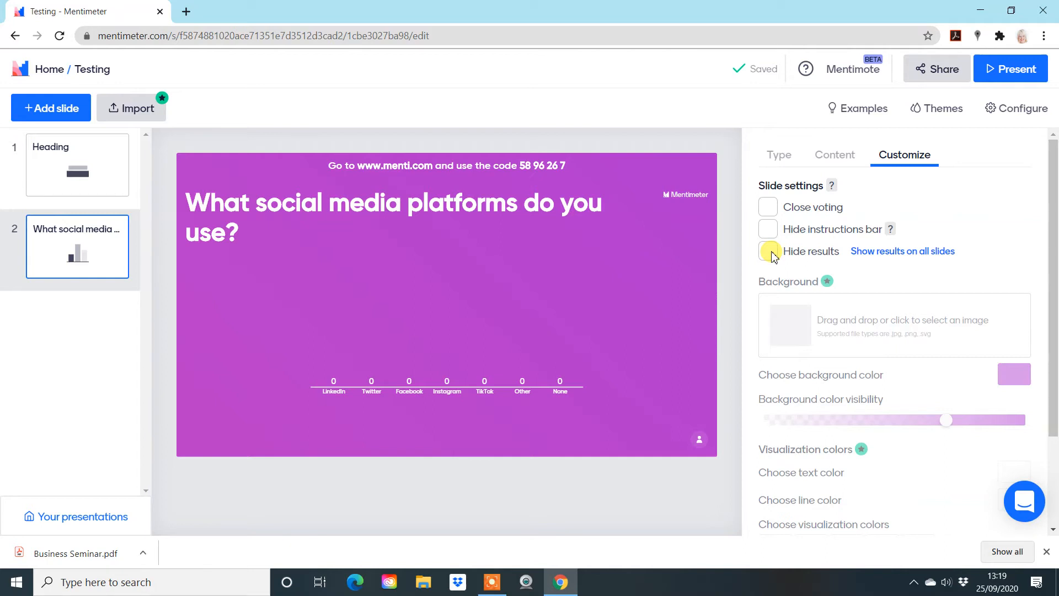
pyautogui.click(771, 252)
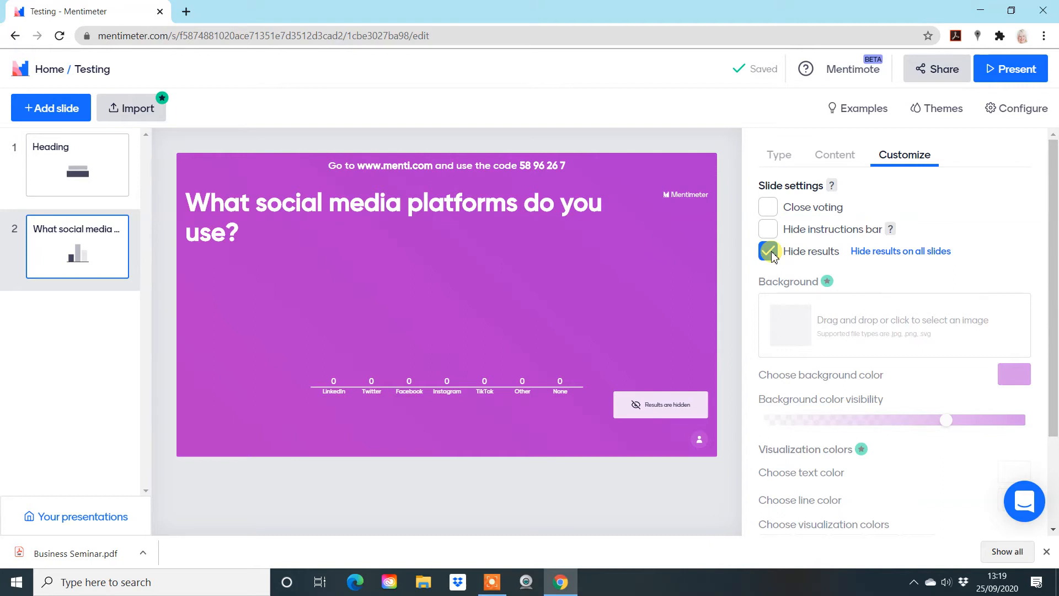
pyautogui.click(771, 253)
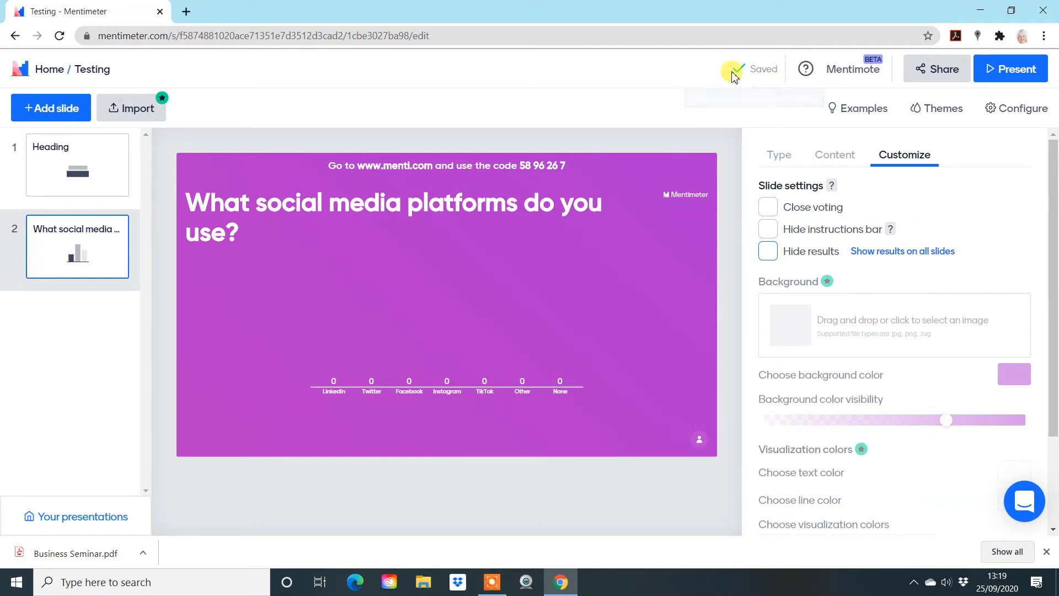
pyautogui.moveTo(769, 83)
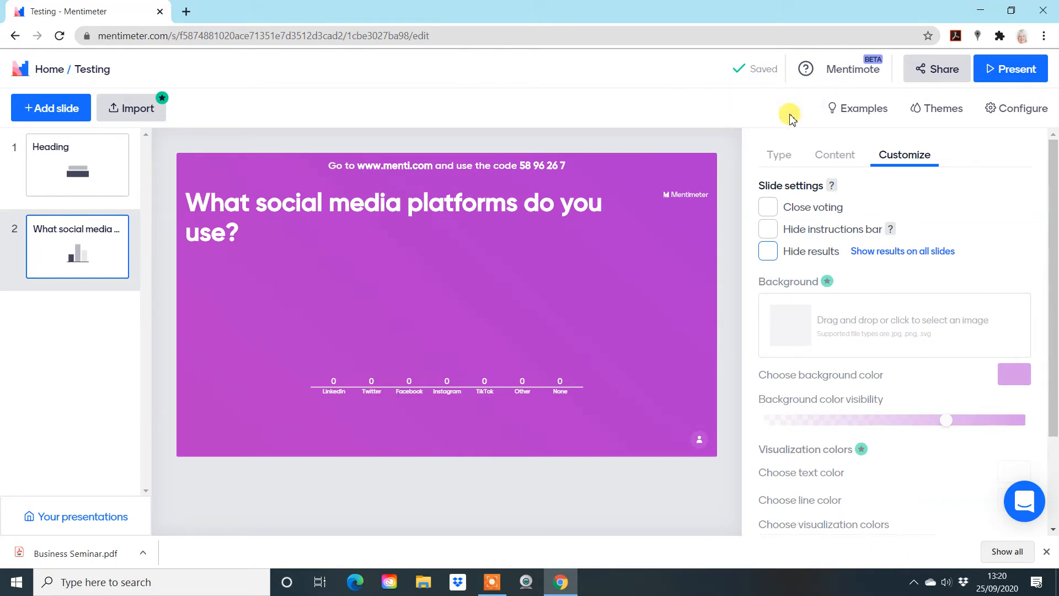
# Add a Bullets slide as the third slide and a Word Cloud question as the fourth slide.
pyautogui.click(46, 108)
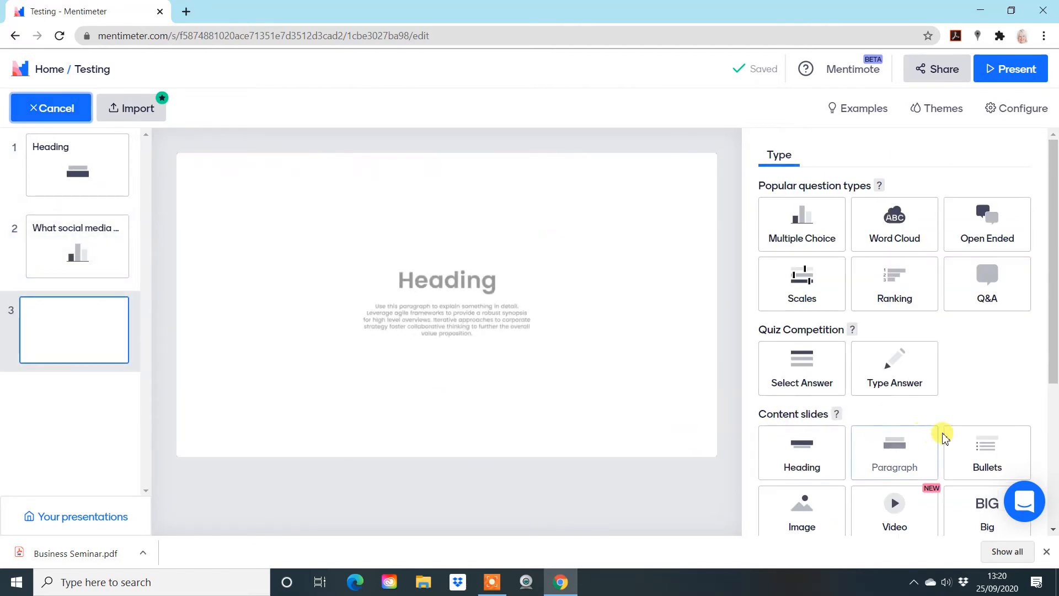
pyautogui.click(967, 426)
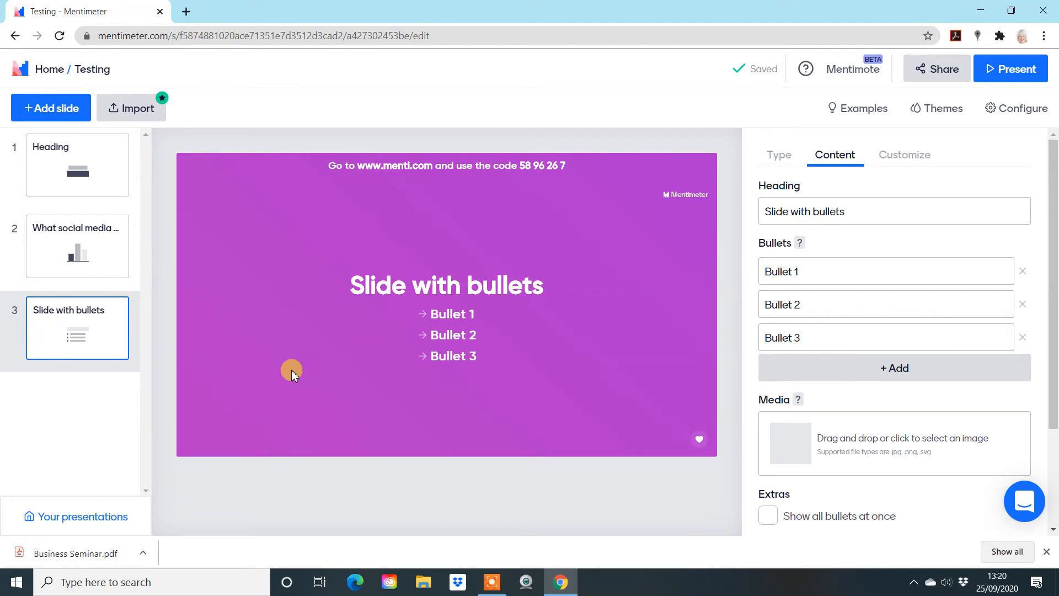
pyautogui.click(68, 111)
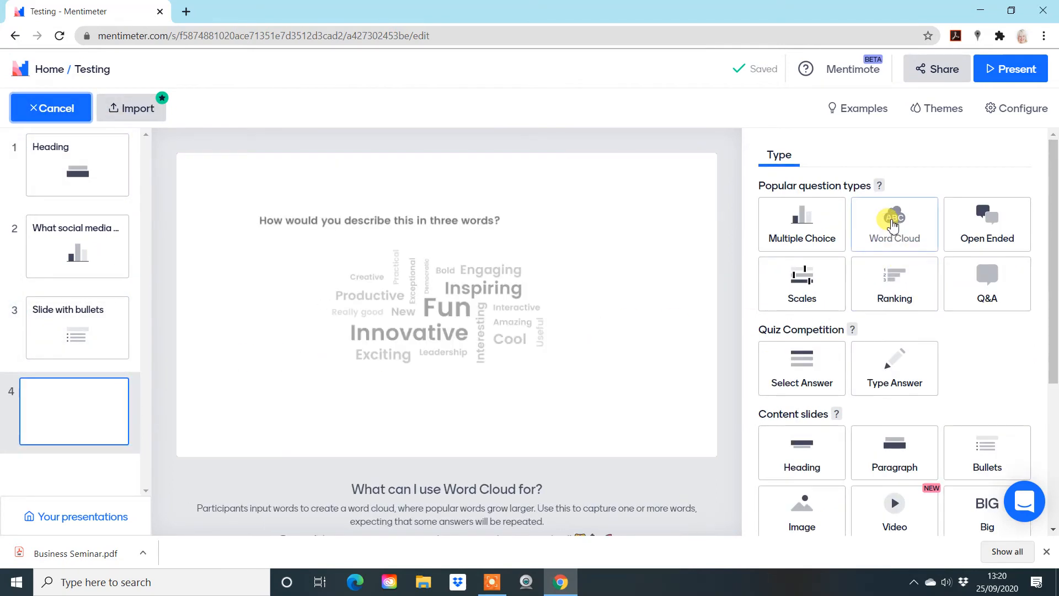
pyautogui.click(894, 223)
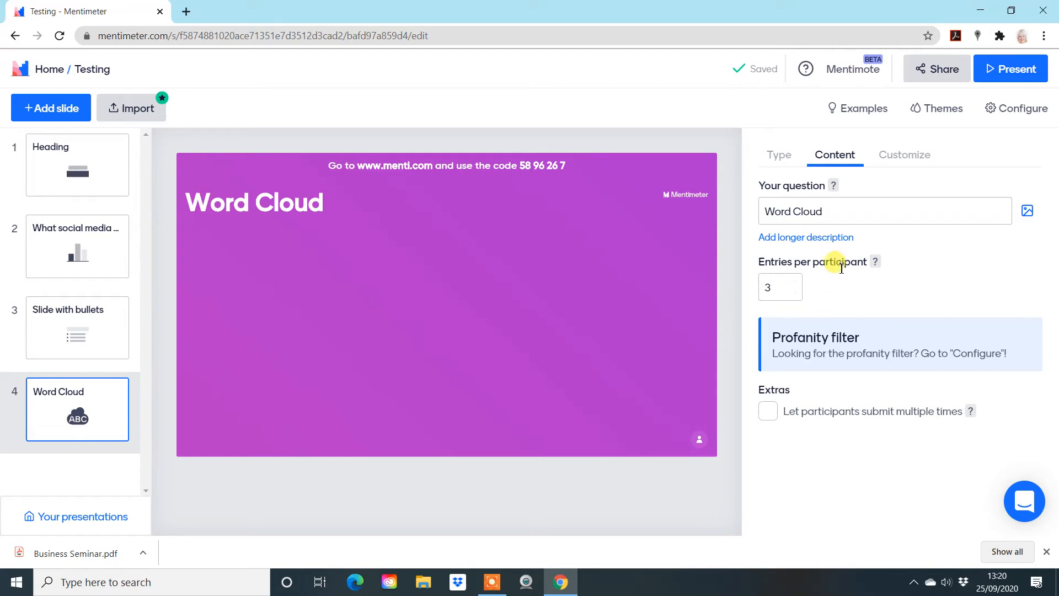
# Set the Word Cloud slide's question to "Who Do You Follow On Instagram?".
pyautogui.click(877, 207)
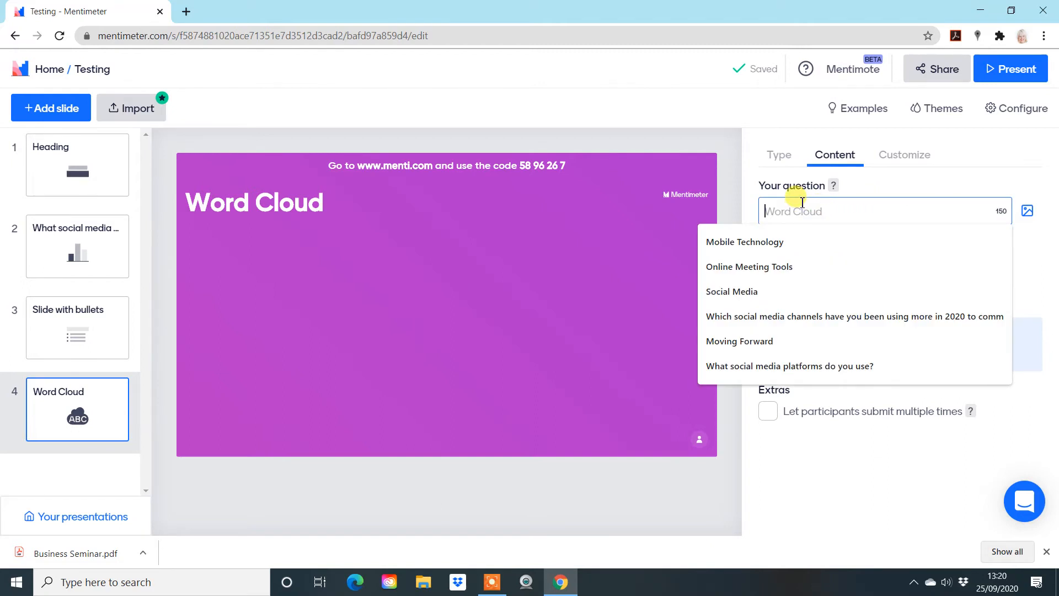
pyautogui.write('Wh')
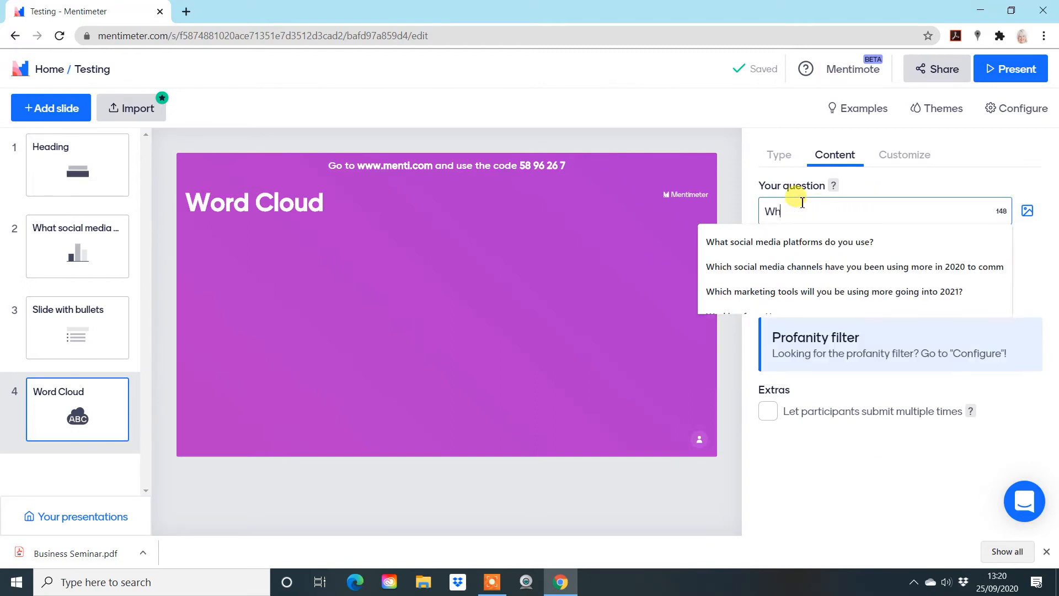
pyautogui.write('o Do You ')
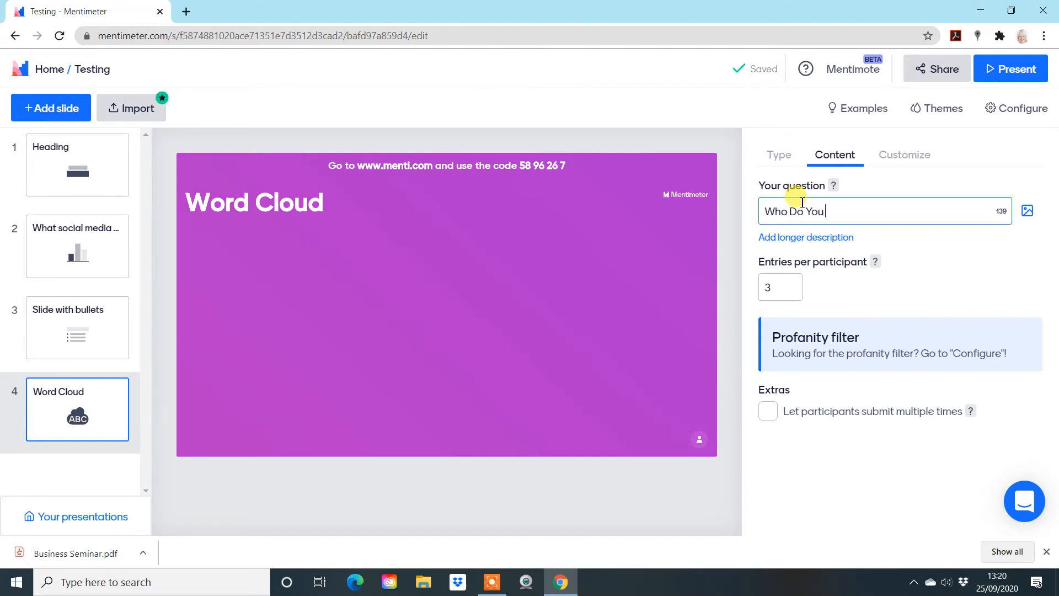
pyautogui.write('Follow On Instagram?')
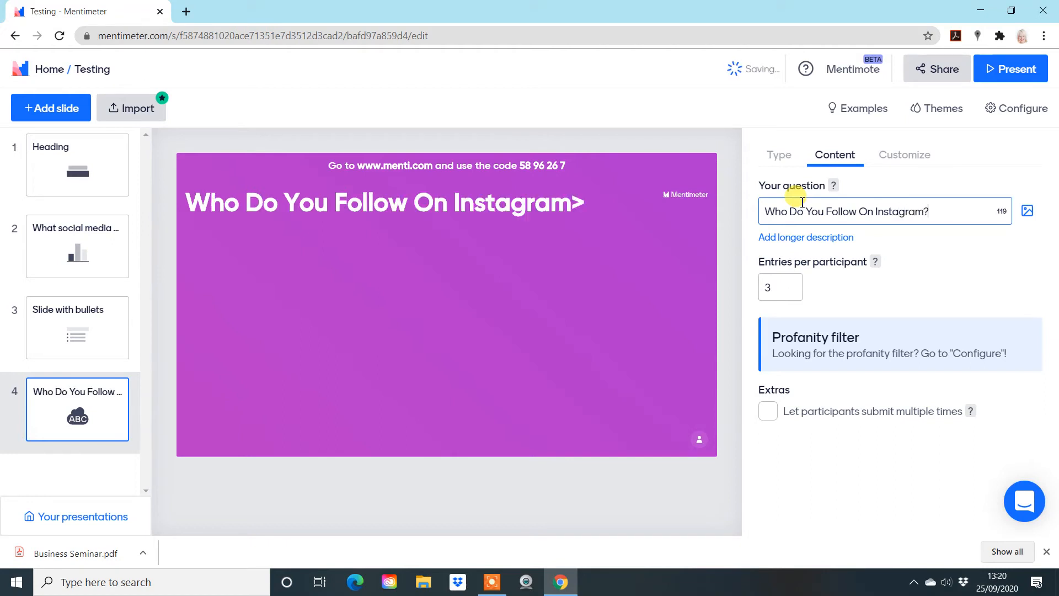
# Try 1 entry per participant on the Word Cloud question, and set it back to 3.
pyautogui.click(793, 289)
pyautogui.click(793, 289)
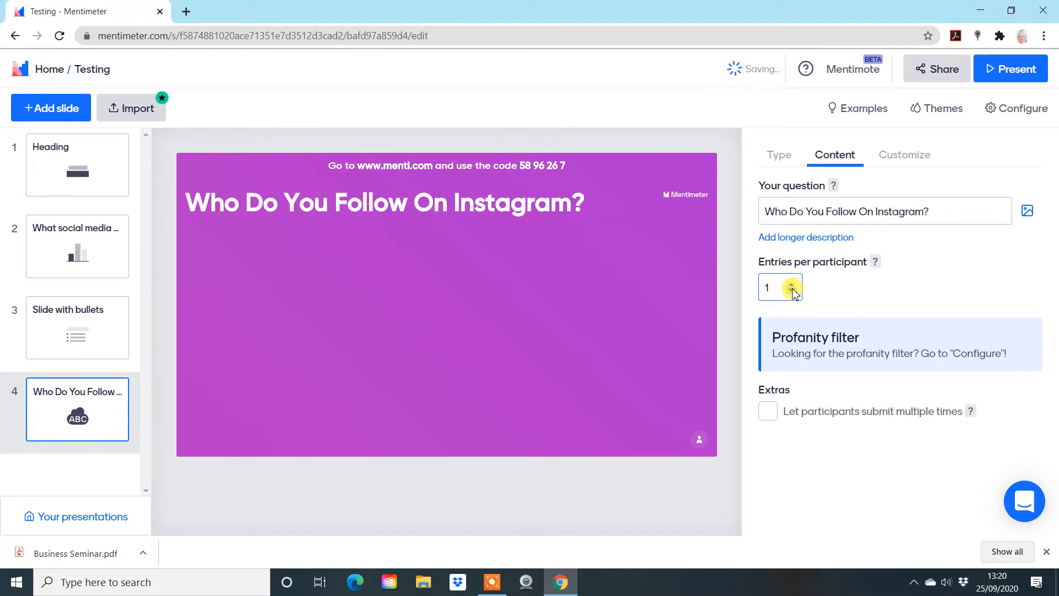
pyautogui.click(793, 284)
pyautogui.click(793, 284)
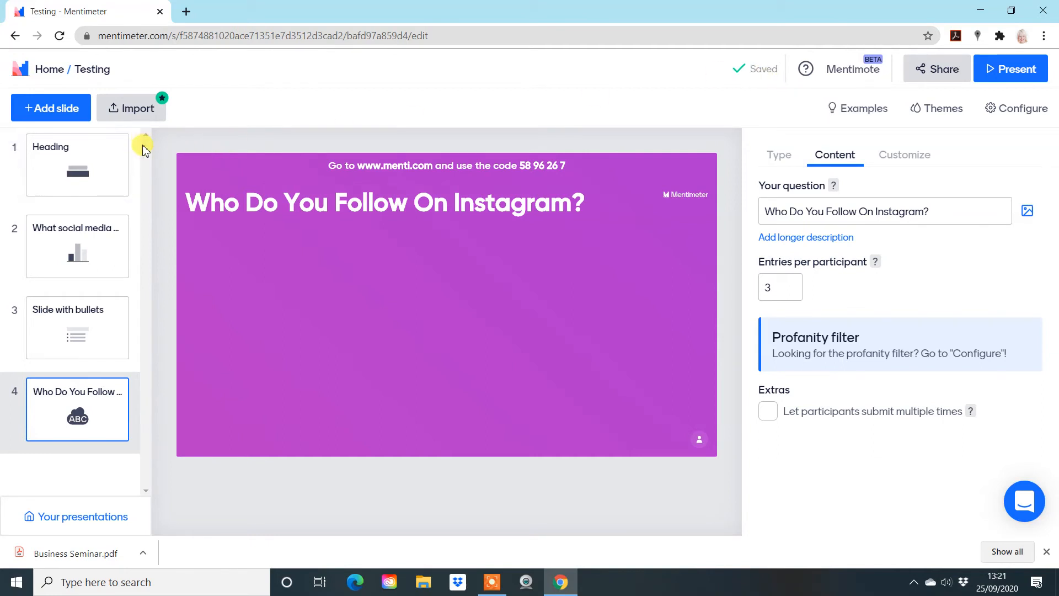
# Review the slides in order from the opening heading slide to the Word Cloud question.
pyautogui.click(101, 159)
pyautogui.press('Down')
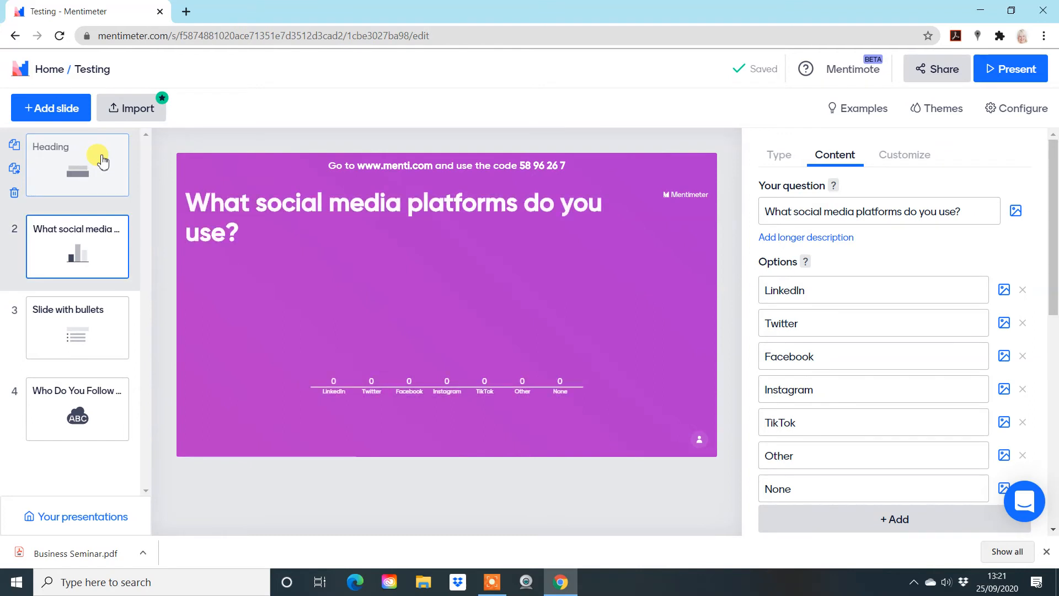
pyautogui.press('Down')
pyautogui.press('Down')
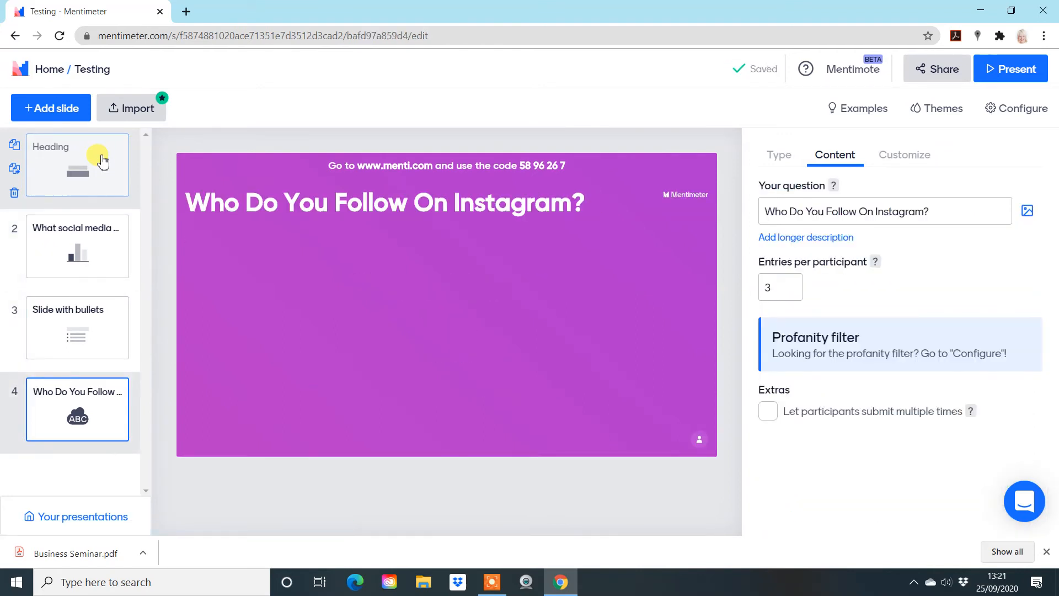
pyautogui.press('Up')
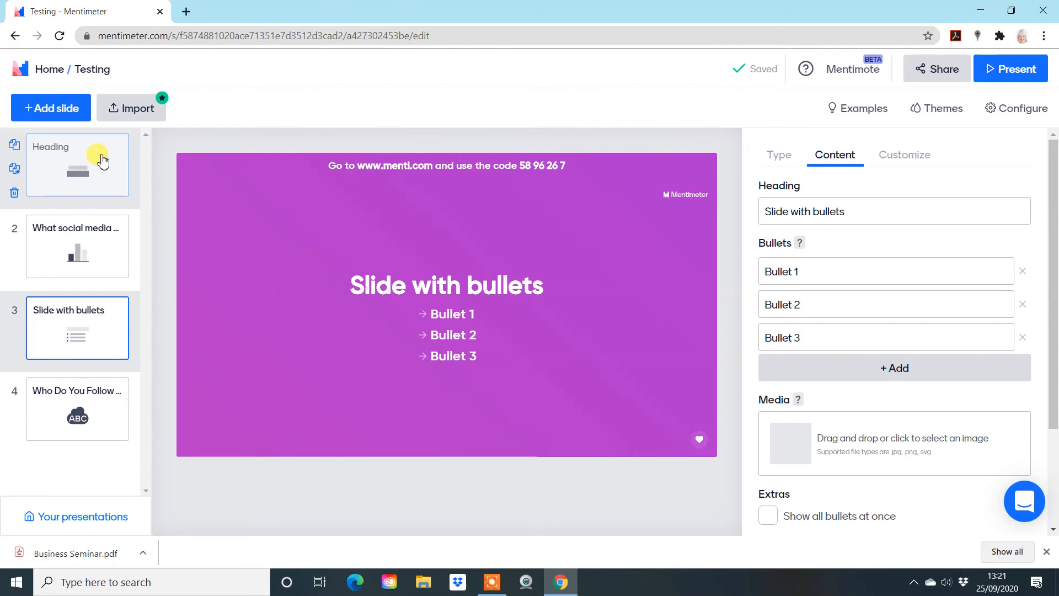
pyautogui.press('Down')
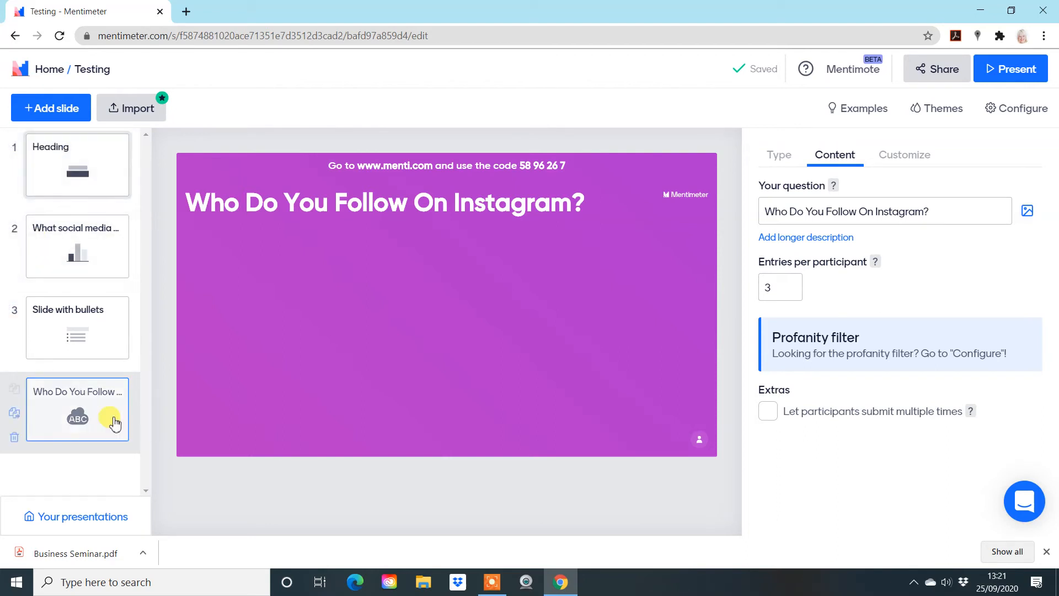
# Add a Heading slide as the fifth slide and set its heading to "Thanks".
pyautogui.click(55, 108)
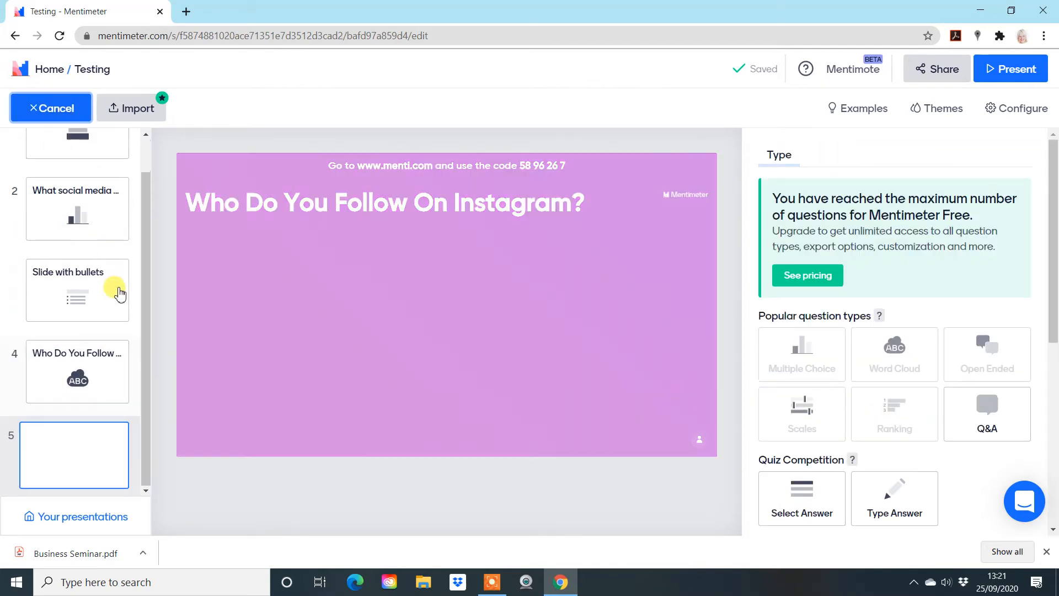
pyautogui.scroll(-4, 817, 498)
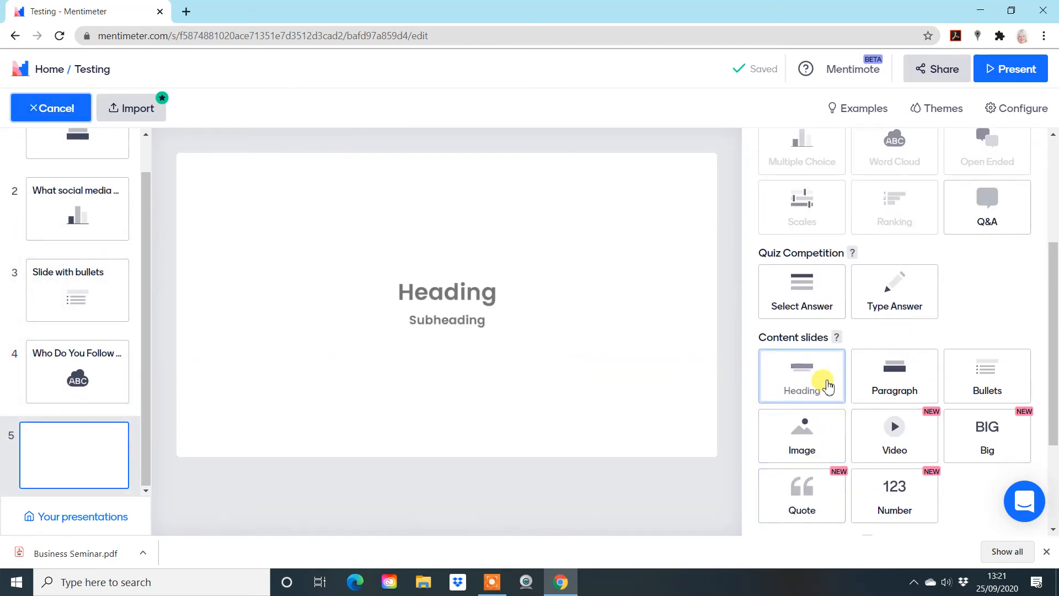
pyautogui.click(823, 378)
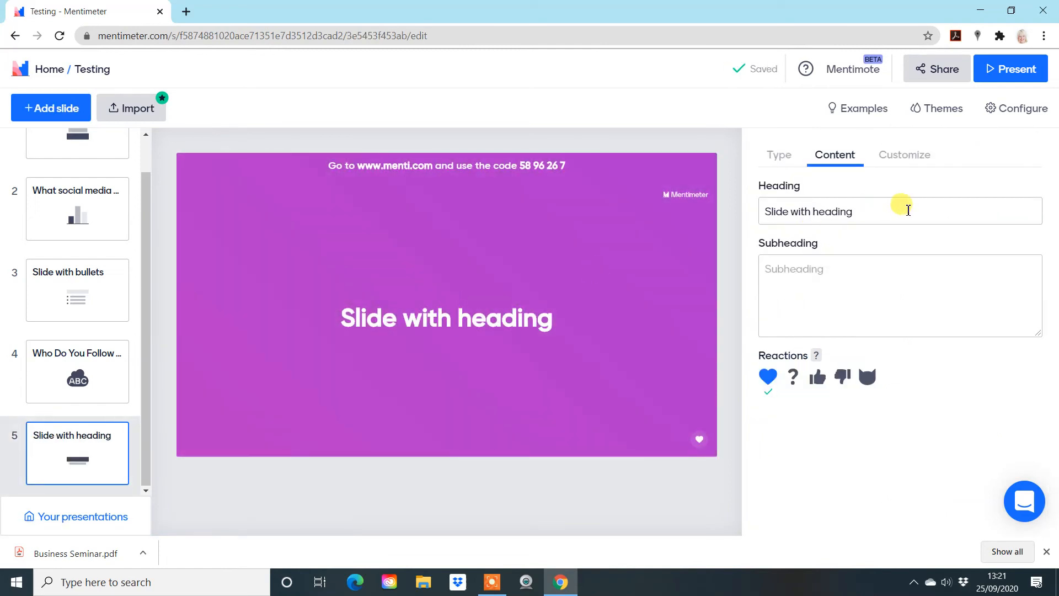
pyautogui.click(905, 209)
pyautogui.write('Thanks')
pyautogui.press('BackSpace')
pyautogui.click(338, 486)
# Start presenting the presentation in full screen from the first slide.
pyautogui.scroll(2, 118, 213)
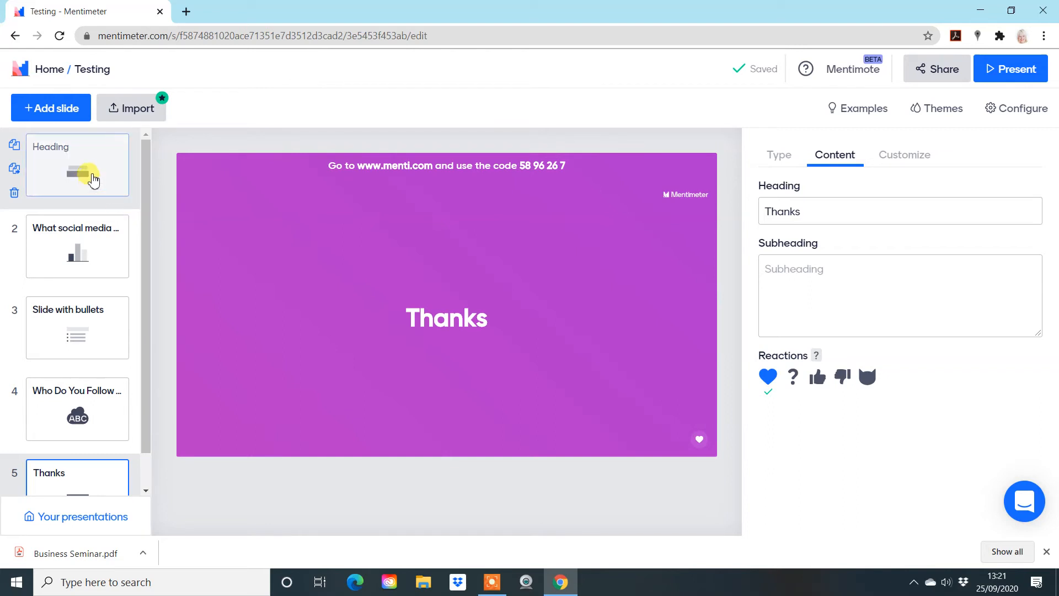
pyautogui.click(93, 179)
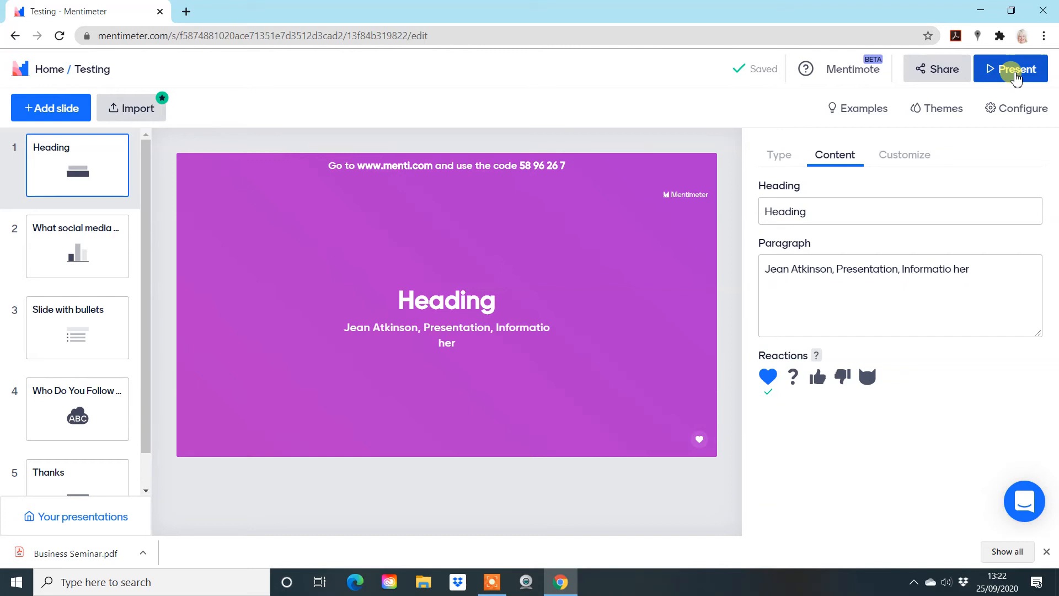
pyautogui.click(1015, 70)
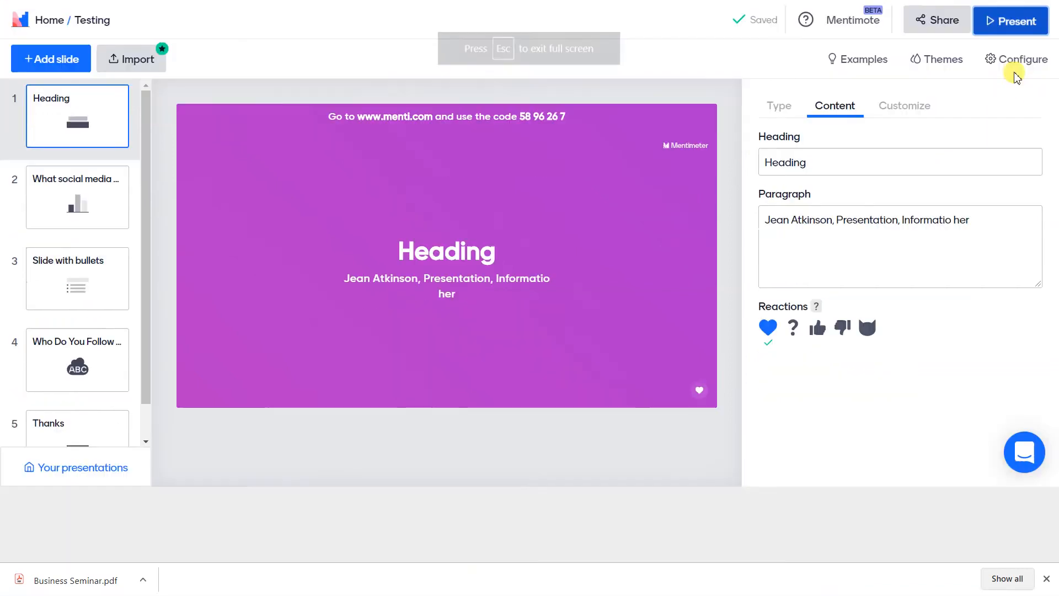